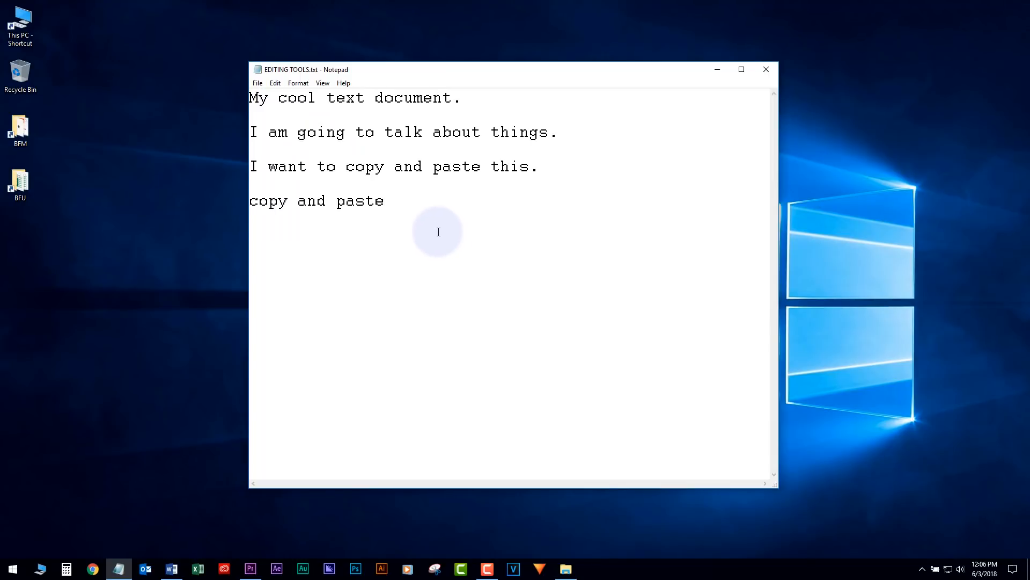
Clear the last line and paste a copy of the words "copy and paste" from the third sentence there
key(shift+Home)
key(BackSpace)
drag(346, 168, 486, 170)
click(371, 222)
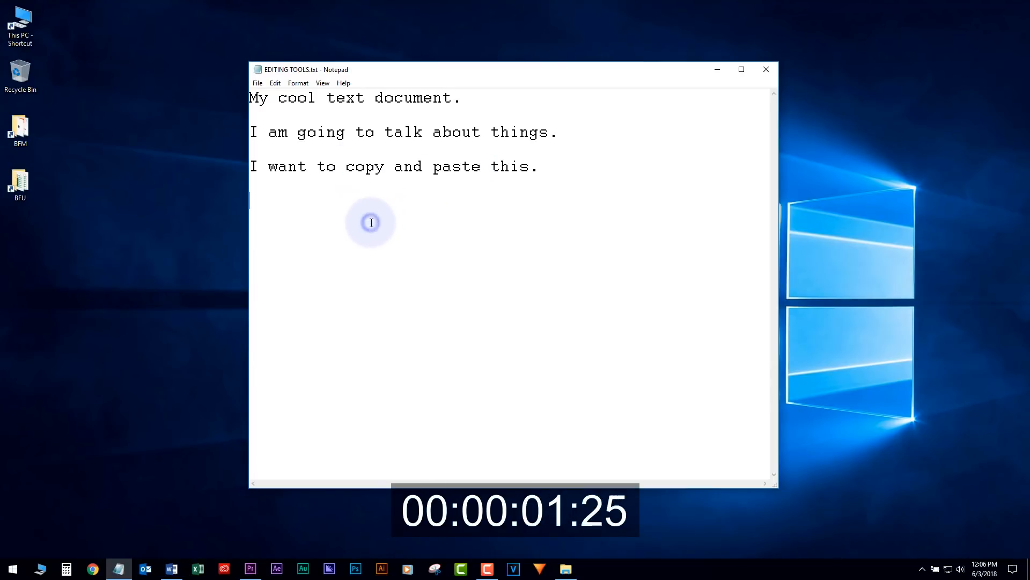
key(ctrl+v)
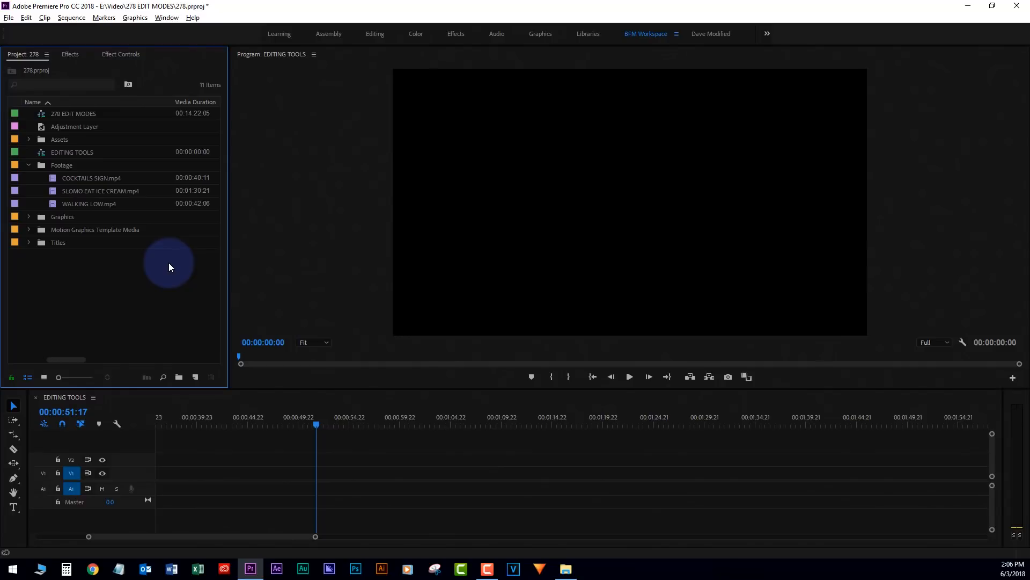
Switch to Adobe Premiere Pro and place the COCKTAILS SIGN, SLOMO EAT ICE CREAM and WALKING LOW clips on track V1
click(102, 178)
shift+click(82, 203)
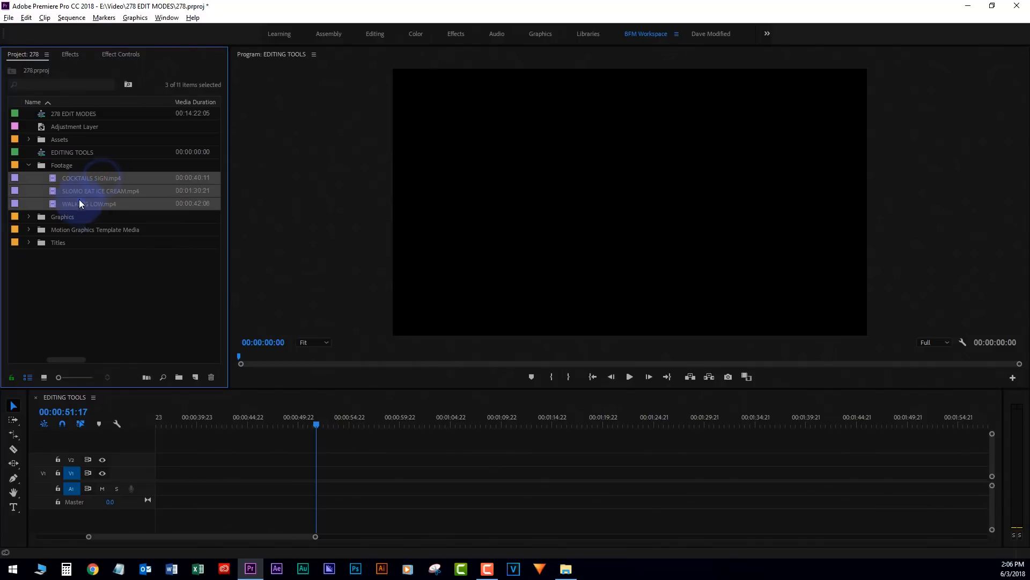
drag(134, 283, 207, 478)
scroll(250, 459, down, 3)
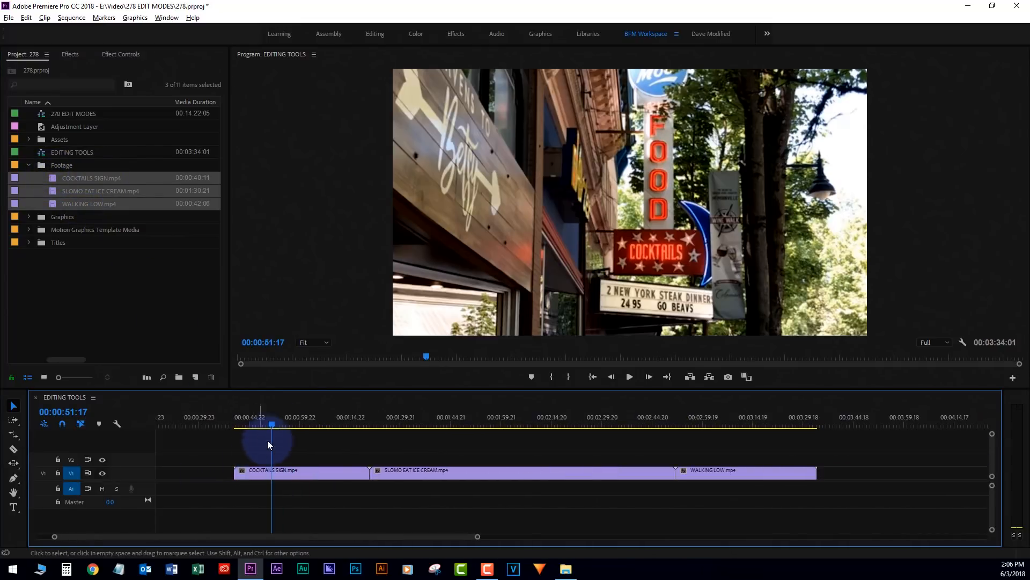
Scrub and play through the three clips in the EDITING TOOLS sequence to review the footage
drag(278, 417, 471, 440)
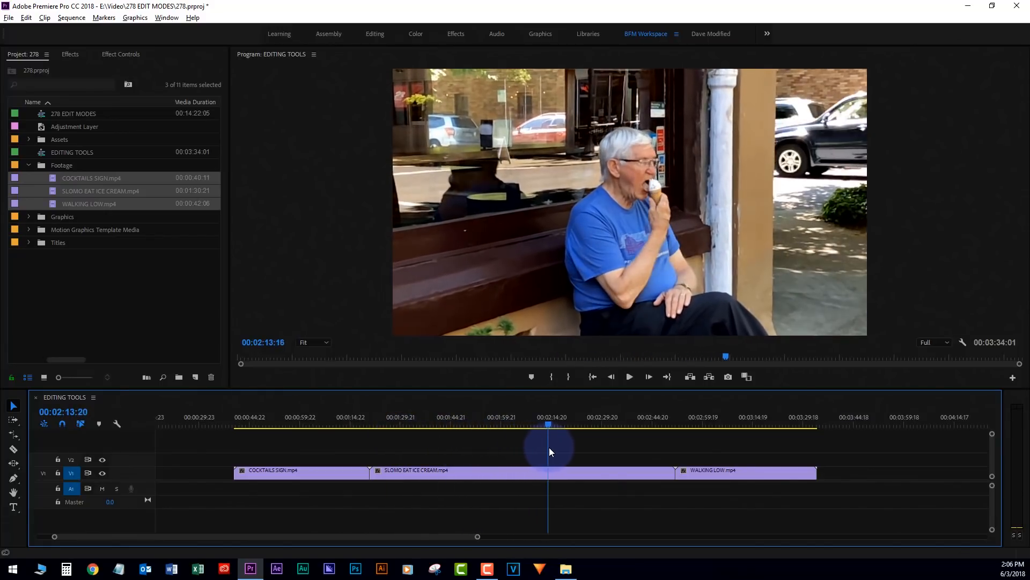
key(space)
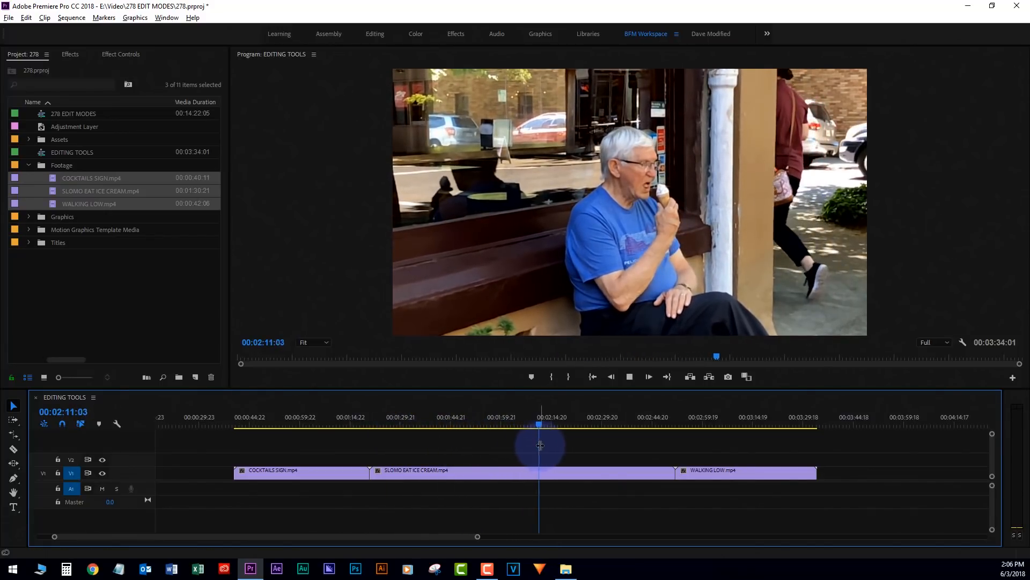
drag(549, 421, 561, 421)
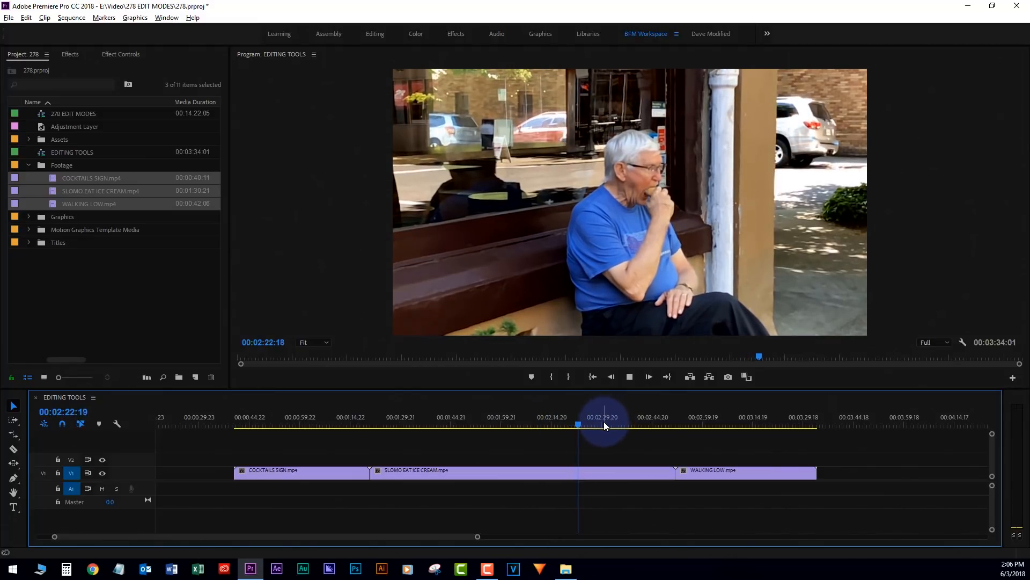
drag(588, 421, 739, 424)
key(space)
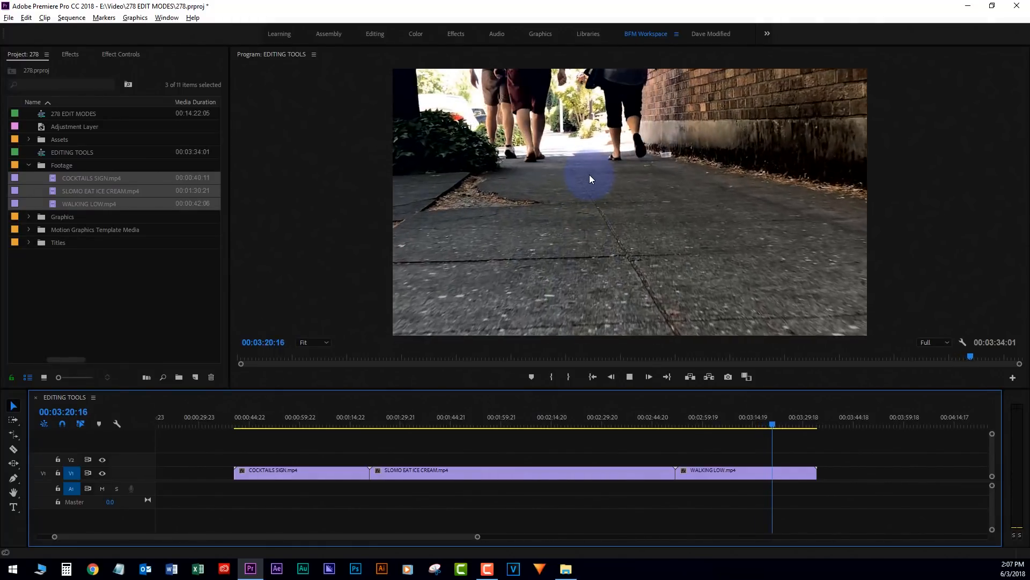
key(space)
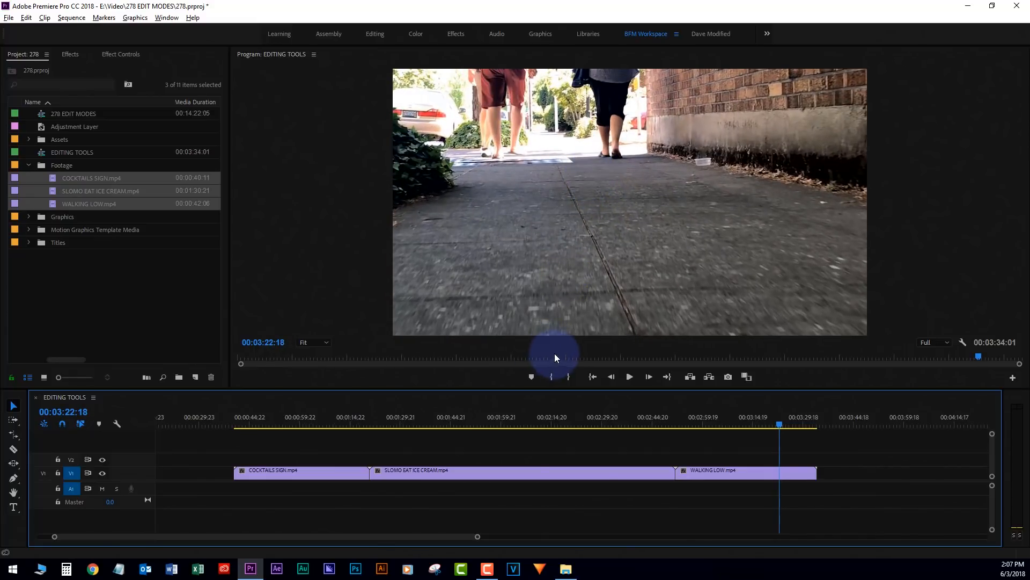
Cut the COCKTAILS SIGN clip at 00:01:01:20 and 00:01:16:12 with the Razor tool
click(13, 450)
drag(243, 417, 308, 425)
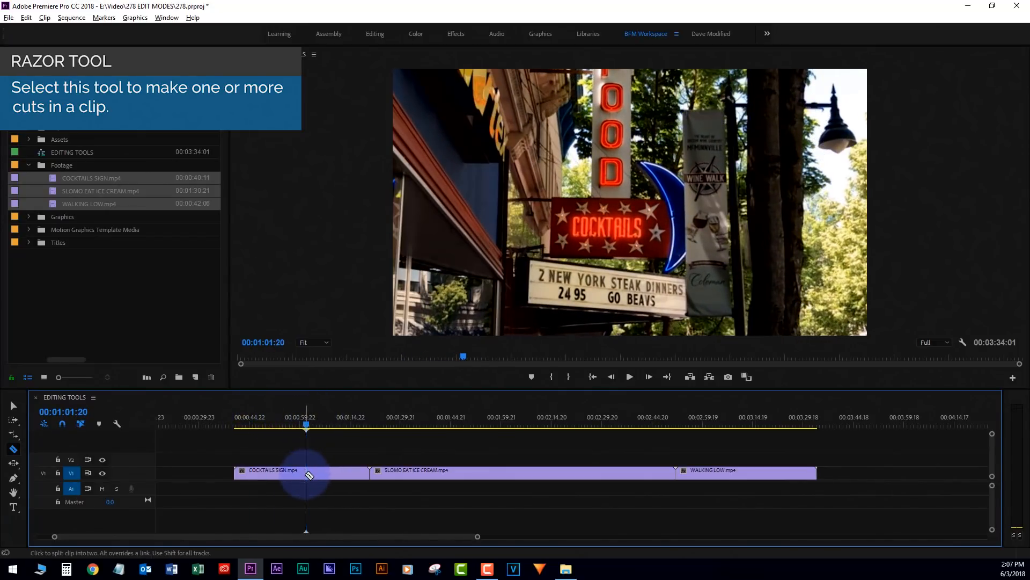
drag(310, 421, 358, 424)
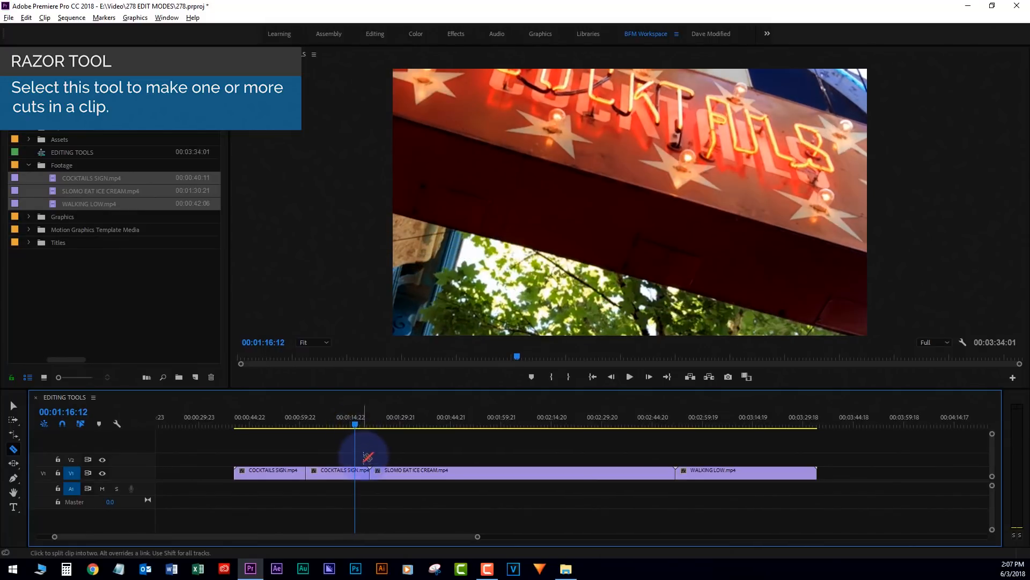
click(357, 472)
Delete the first piece of the COCKTAILS SIGN clip, leaving its space empty
key(v)
click(290, 476)
key(Delete)
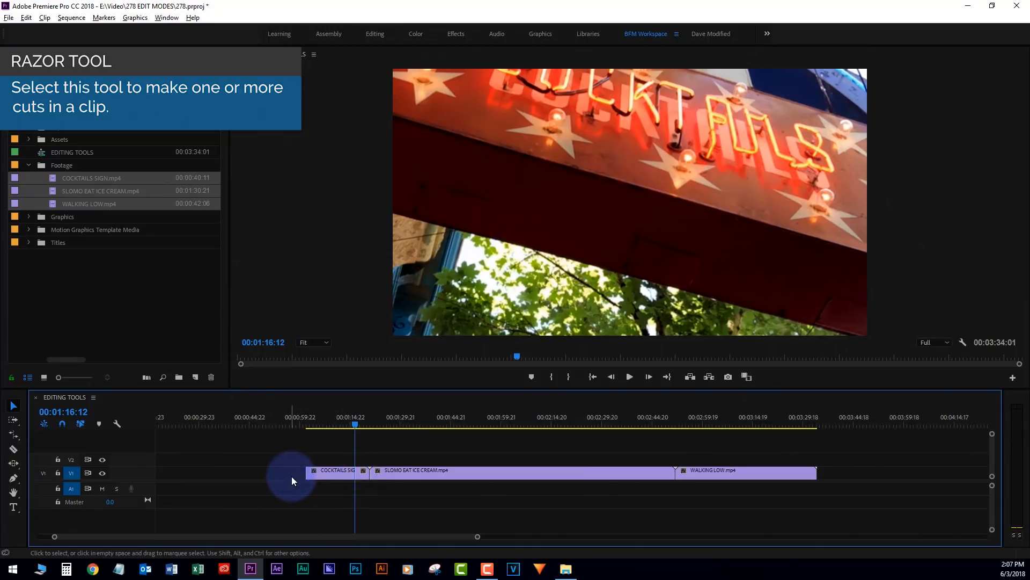
Try deleting the short tail piece of COCKTAILS SIGN and closing its gap with Ripple Delete
key(Delete)
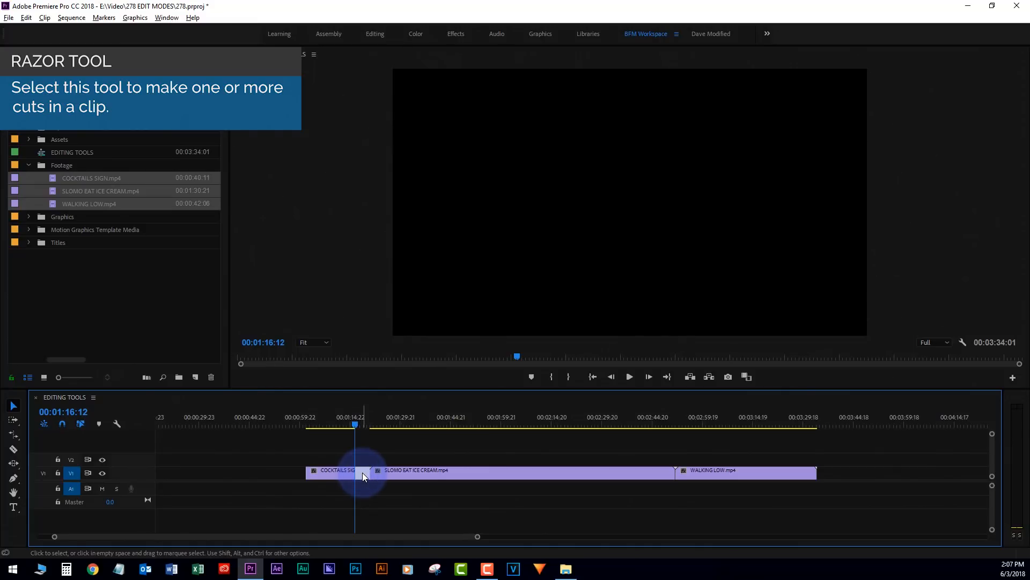
right_click(362, 475)
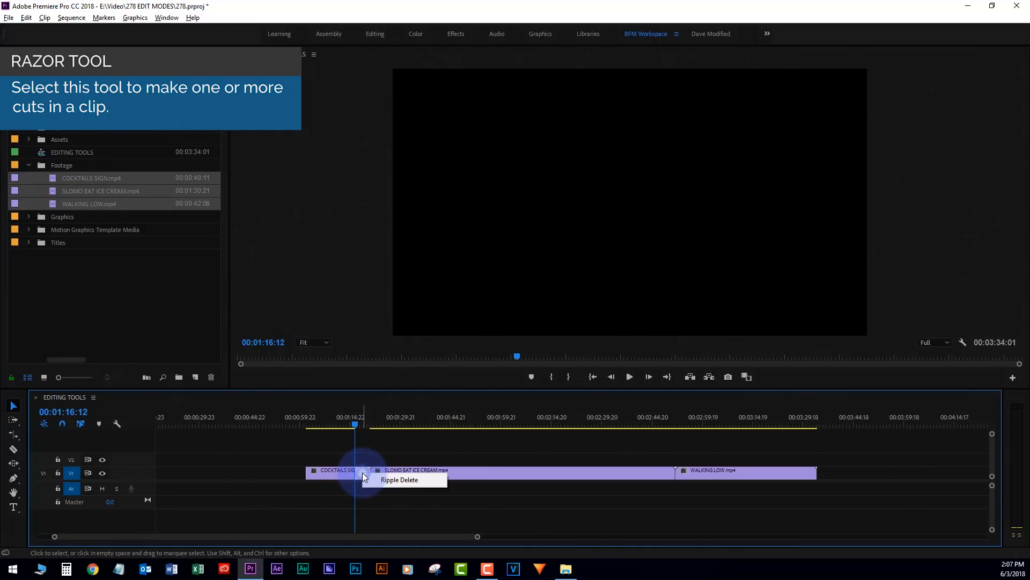
click(392, 485)
key(ctrl+z)
key(ctrl+z)
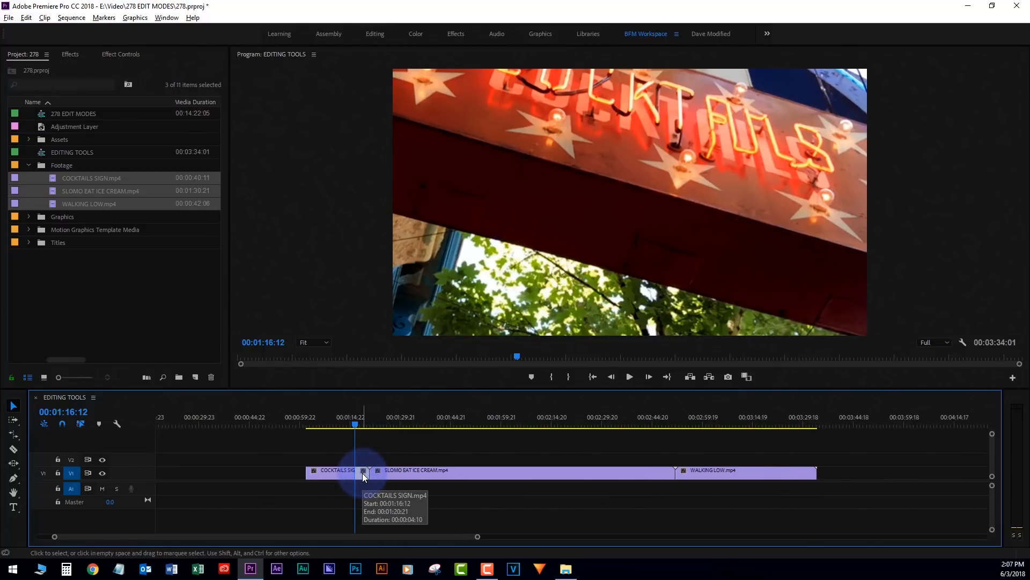
Ripple delete the COCKTAILS SIGN tail piece and the portion of SLOMO EAT ICE CREAM before a cut at 00:02:03:07
key(shift+Delete)
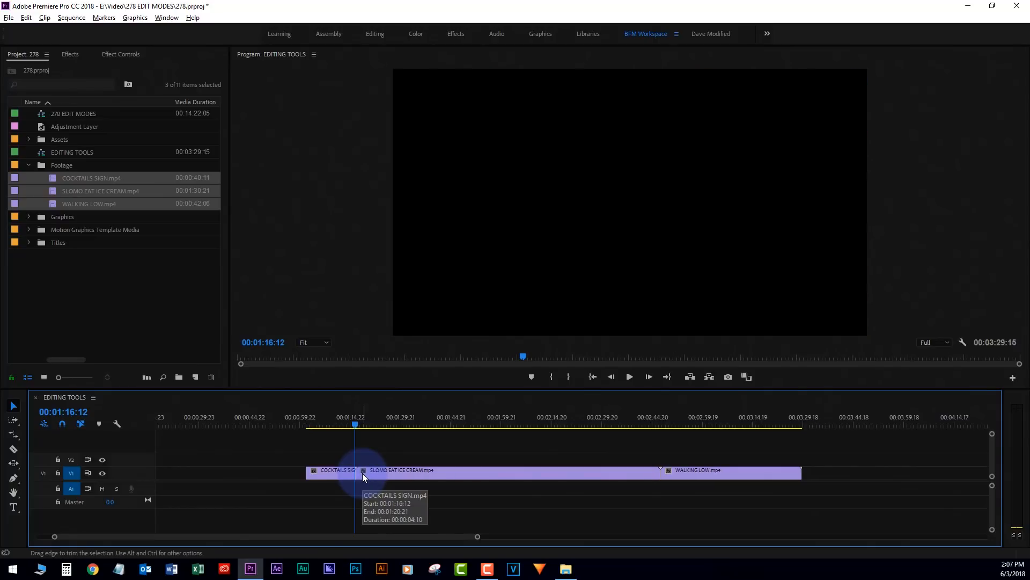
drag(351, 423, 512, 430)
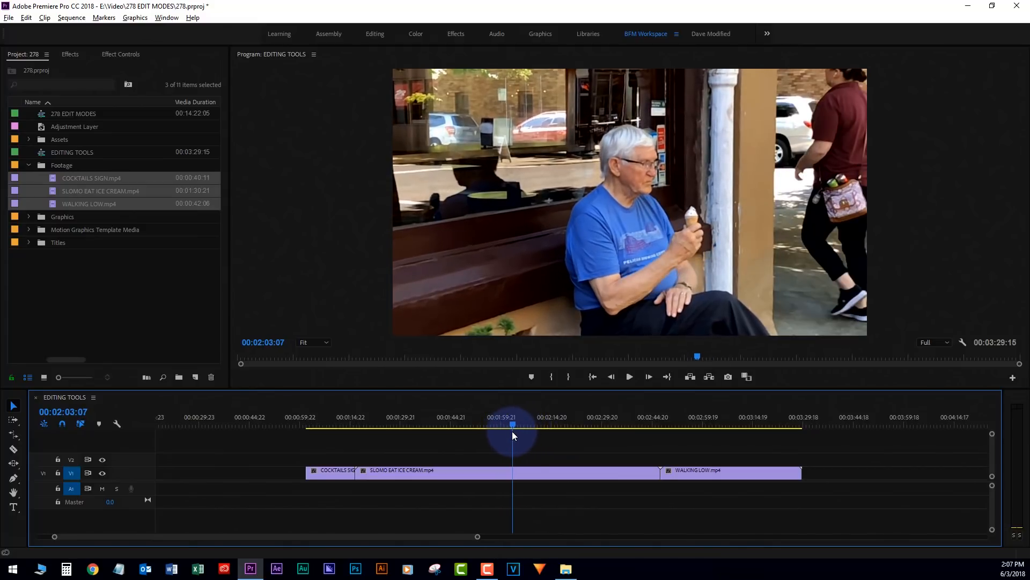
click(516, 473)
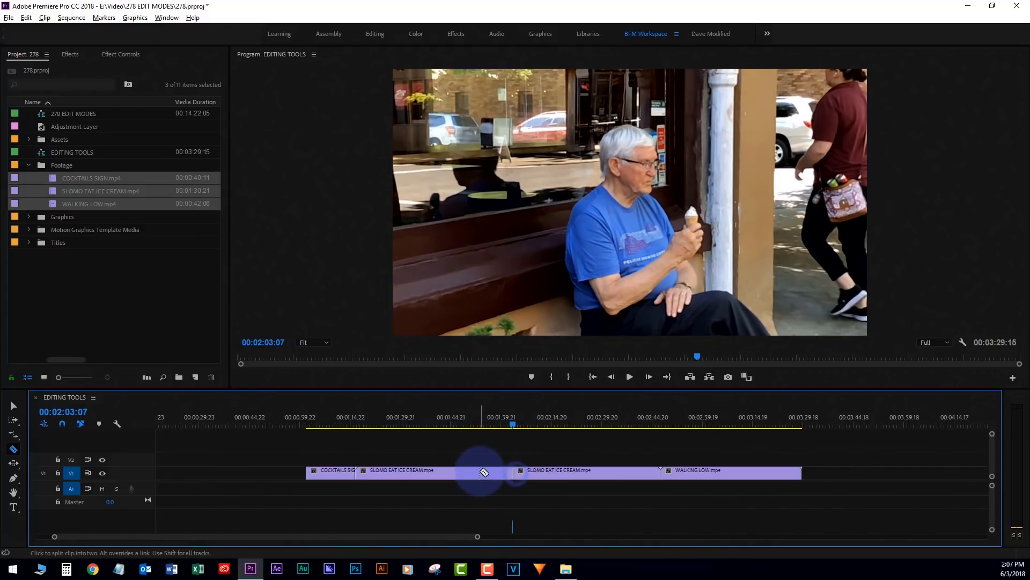
key(v)
click(479, 471)
key(shift+Delete)
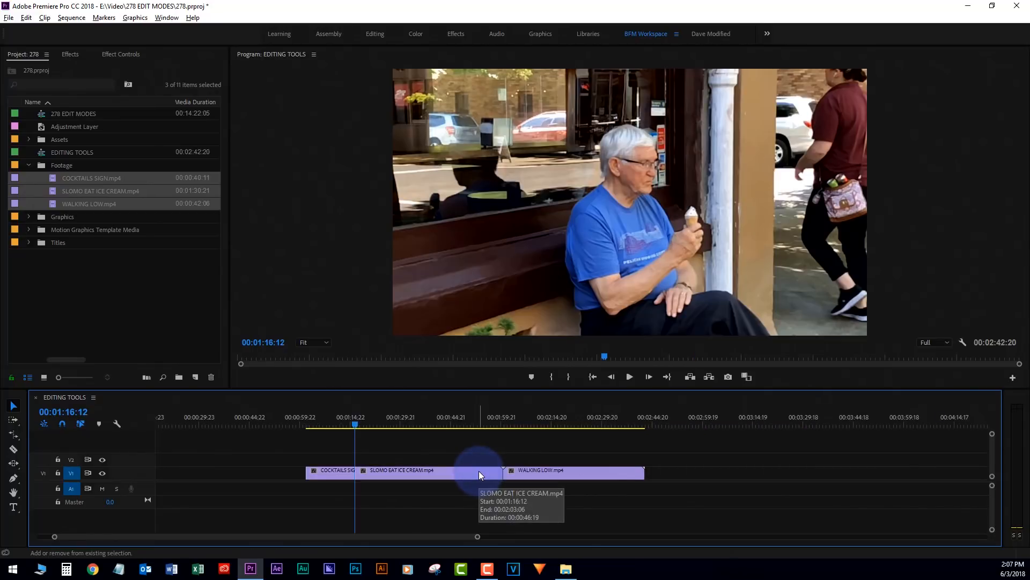
Cut the SLOMO EAT ICE CREAM clip at 00:01:42:17 and ripple delete the part after the cut
drag(355, 423, 374, 423)
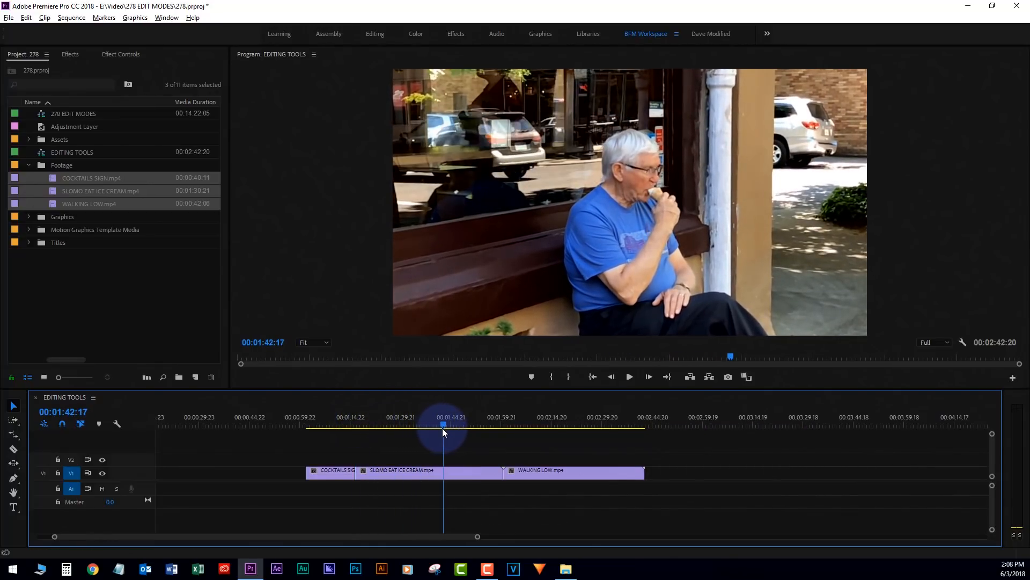
key(c)
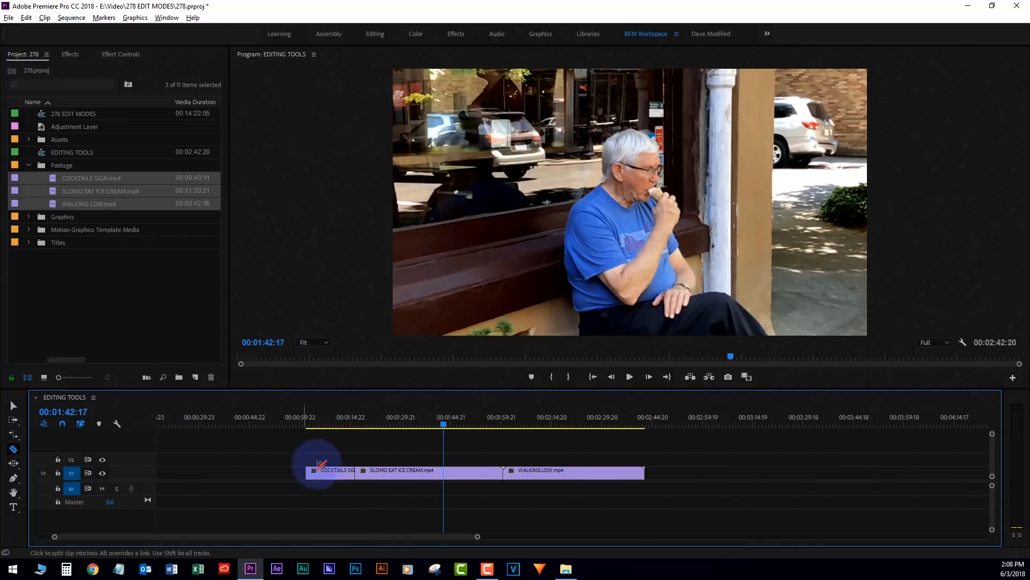
click(448, 472)
key(v)
click(467, 471)
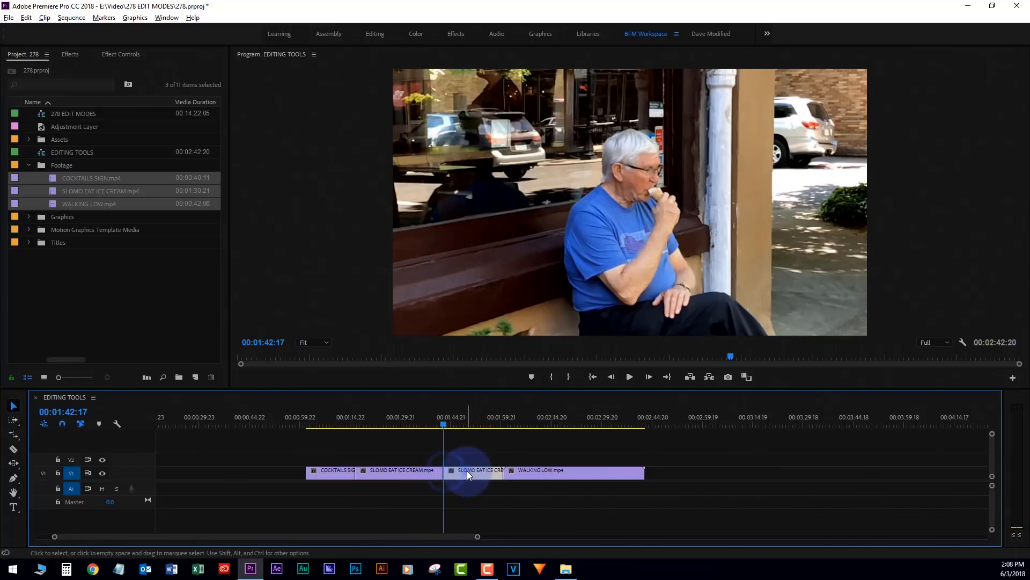
key(shift+Delete)
Cut the WALKING LOW clip at 00:02:03:15 and ripple delete the part before the cut
drag(442, 420, 513, 427)
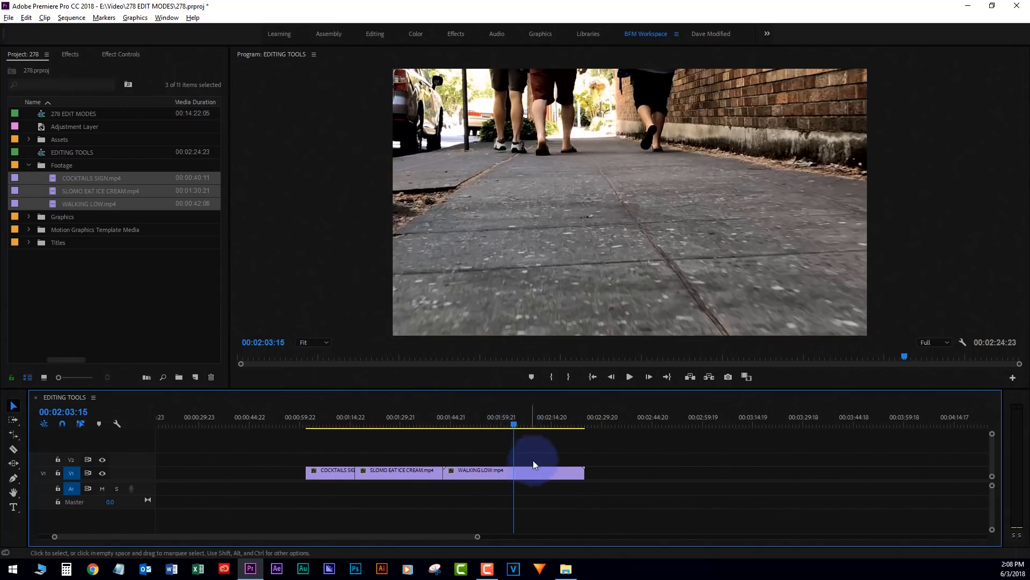
key(c)
click(516, 473)
key(v)
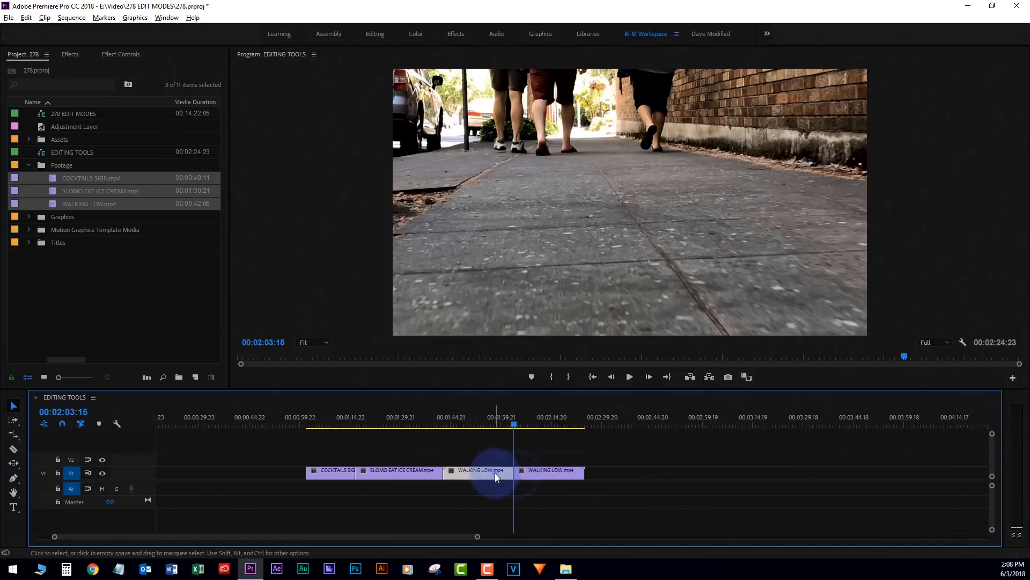
key(shift+Delete)
Cut the WALKING LOW clip at 00:01:56:14 and delete the part after the cut
drag(443, 424, 490, 424)
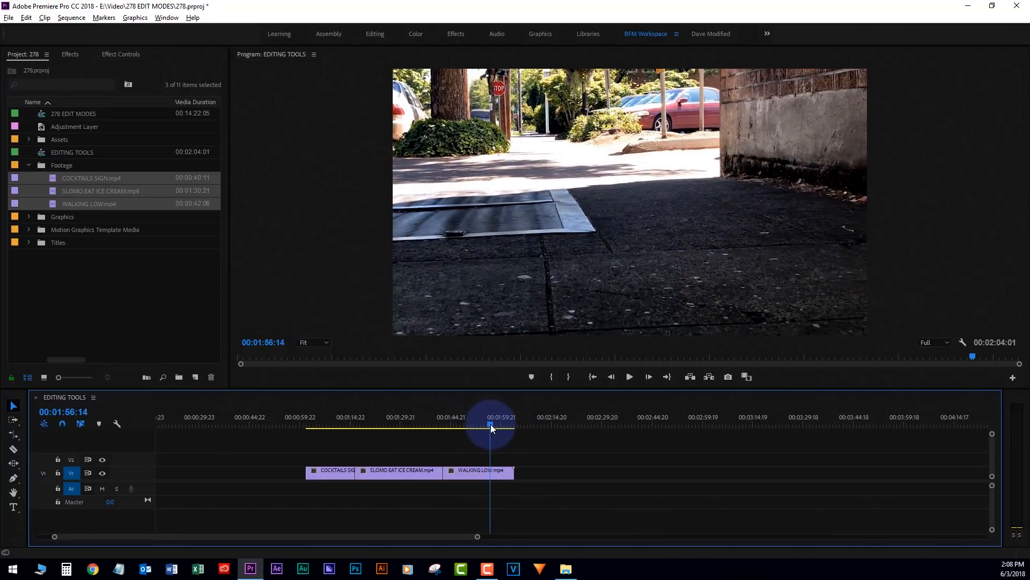
key(c)
key(v)
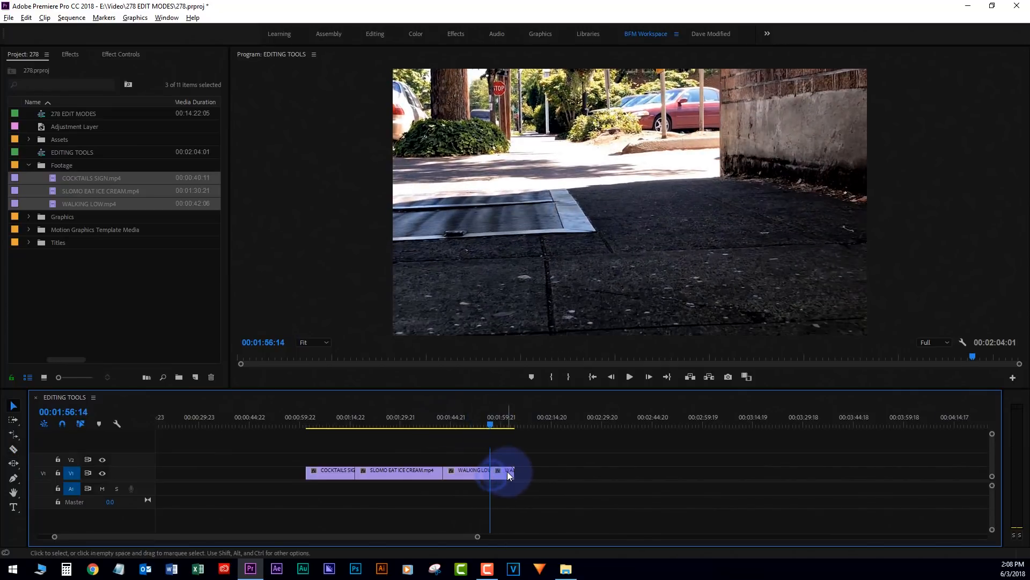
click(508, 472)
key(Delete)
Play the sequence across the cut between COCKTAILS SIGN and SLOMO EAT ICE CREAM
drag(314, 424, 352, 443)
key(space)
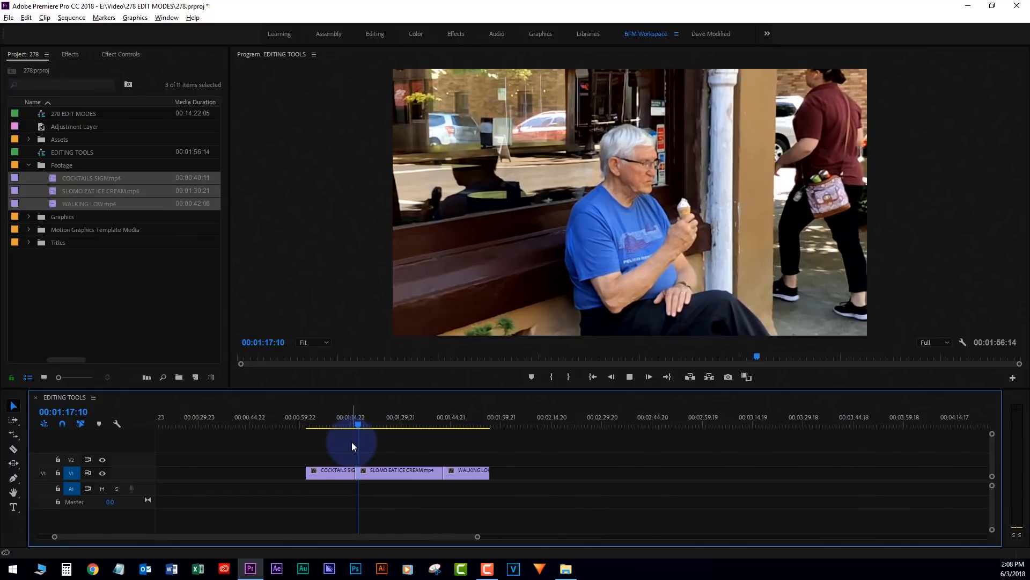
key(space)
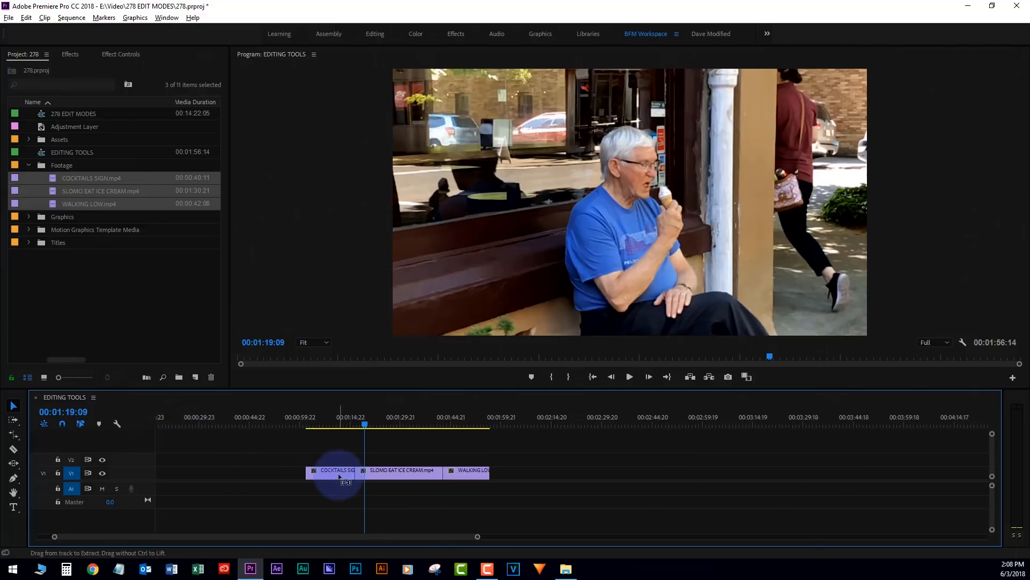
Trim the start of SLOMO EAT ICE CREAM to the playhead at 00:01:23:09 with the Ripple Edit tool
click(18, 439)
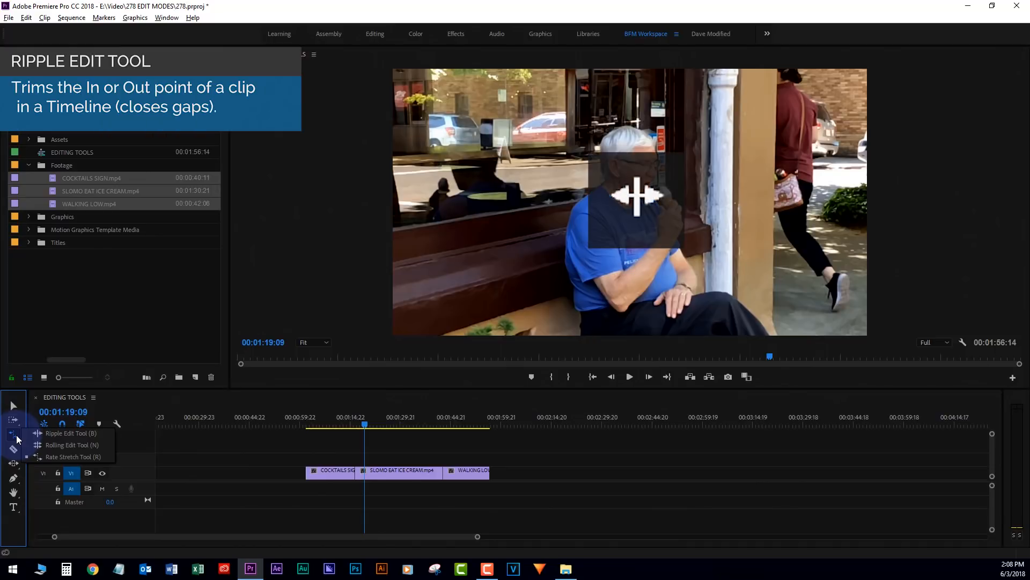
click(68, 436)
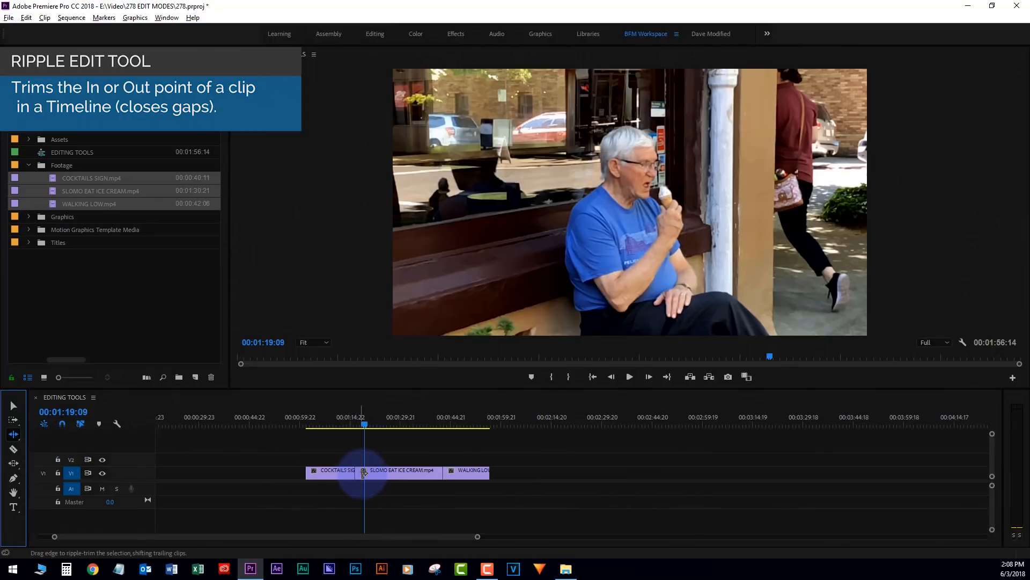
mouse_move(365, 425)
mouse_down()
mouse_move(392, 423)
mouse_move(353, 430)
mouse_move(379, 435)
mouse_up()
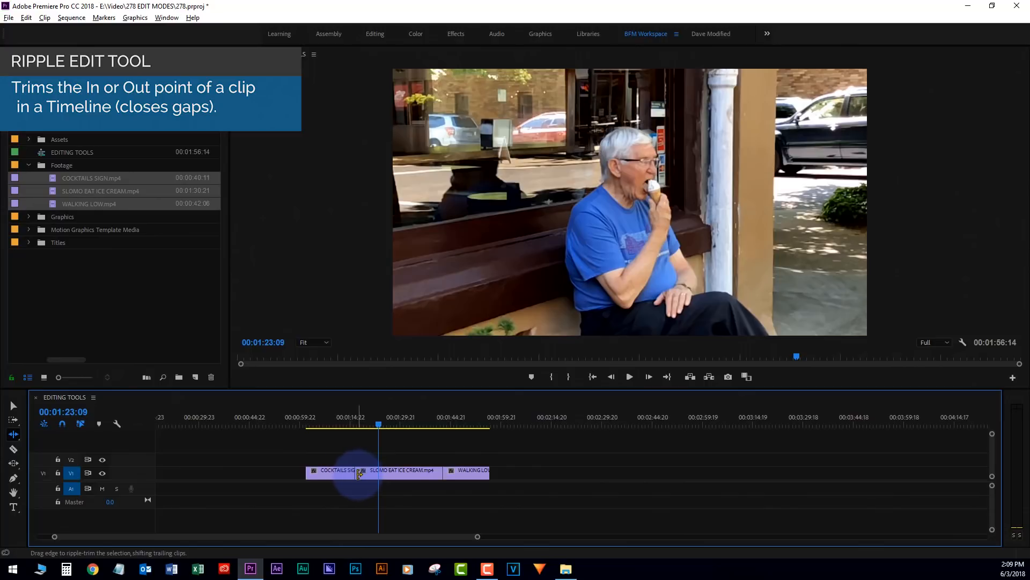
drag(359, 474, 380, 477)
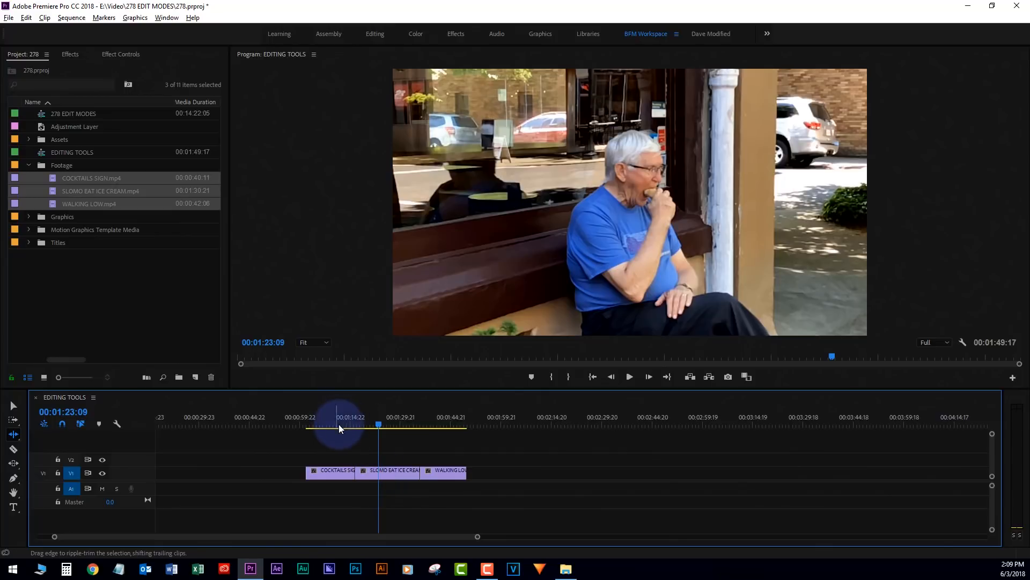
Play the trimmed transition from COCKTAILS SIGN into SLOMO EAT ICE CREAM and skip ahead in the sequence
click(350, 417)
key(space)
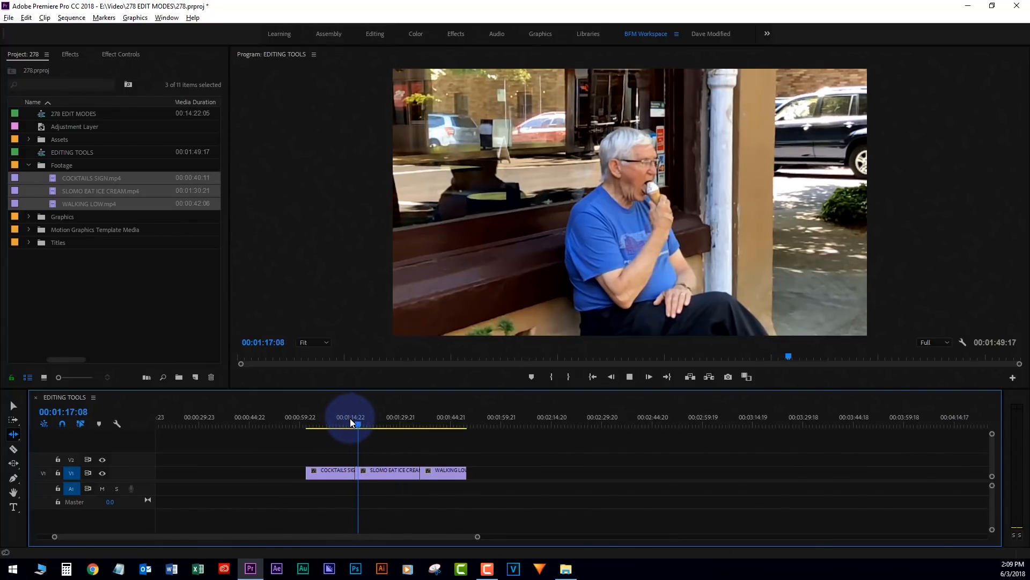
click(389, 417)
Ripple trim the start of the WALKING LOW clip to the playhead at 00:01:25:03
mouse_move(394, 419)
mouse_down()
mouse_move(430, 423)
mouse_move(348, 447)
mouse_move(377, 446)
mouse_move(392, 476)
mouse_move(374, 476)
mouse_move(368, 423)
mouse_move(401, 428)
mouse_move(385, 436)
mouse_up()
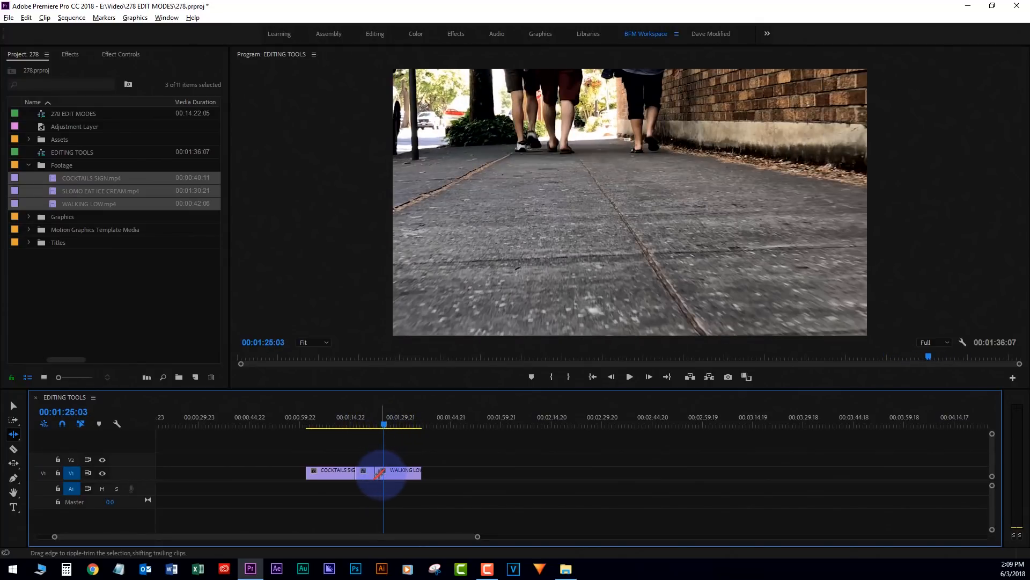
drag(377, 472, 385, 472)
Ripple trim the end of the WALKING LOW clip to the playhead at 00:01:32:07
drag(382, 425, 407, 430)
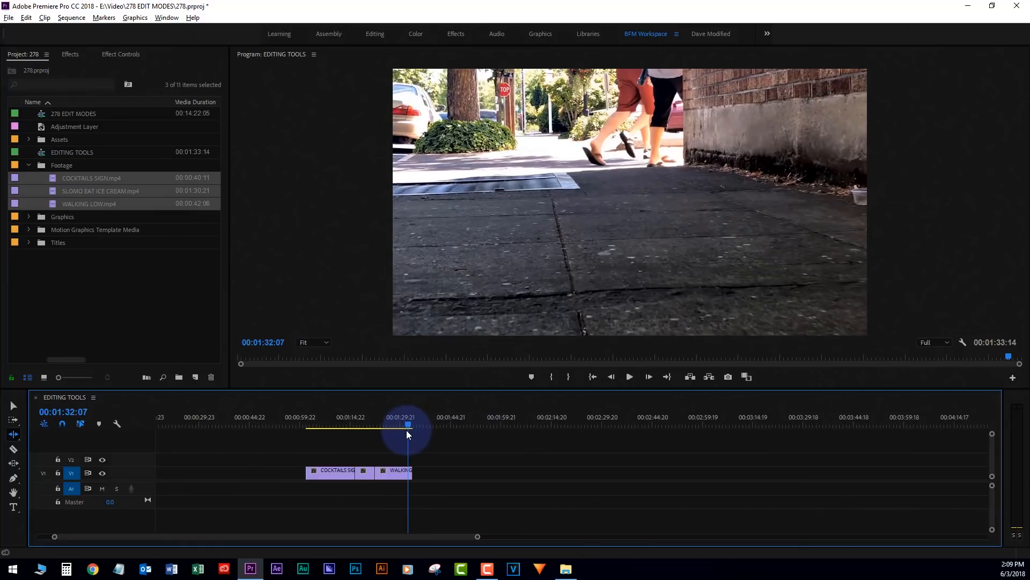
drag(412, 471, 408, 471)
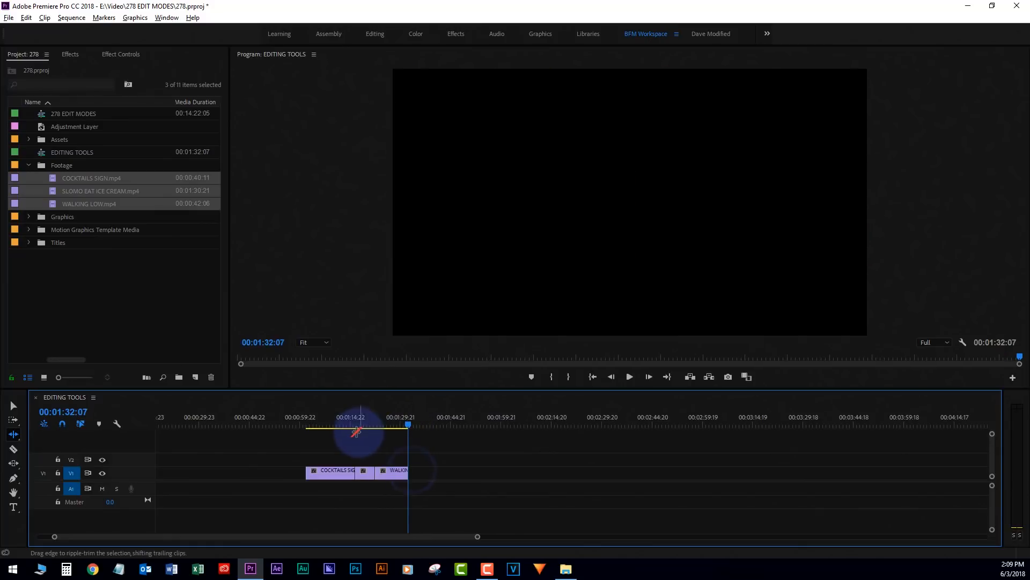
Roll the edit point between COCKTAILS SIGN and SLOMO EAT ICE CREAM earlier than 00:01:16:08 with the Rolling Edit tool
mouse_move(336, 420)
mouse_down()
mouse_move(315, 421)
mouse_move(400, 440)
mouse_move(337, 431)
mouse_up()
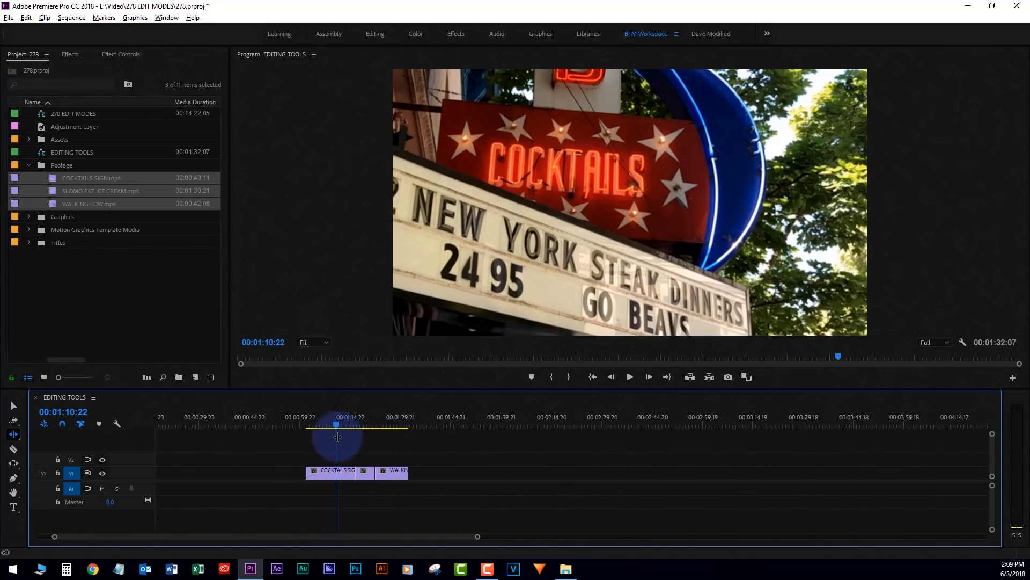
click(16, 435)
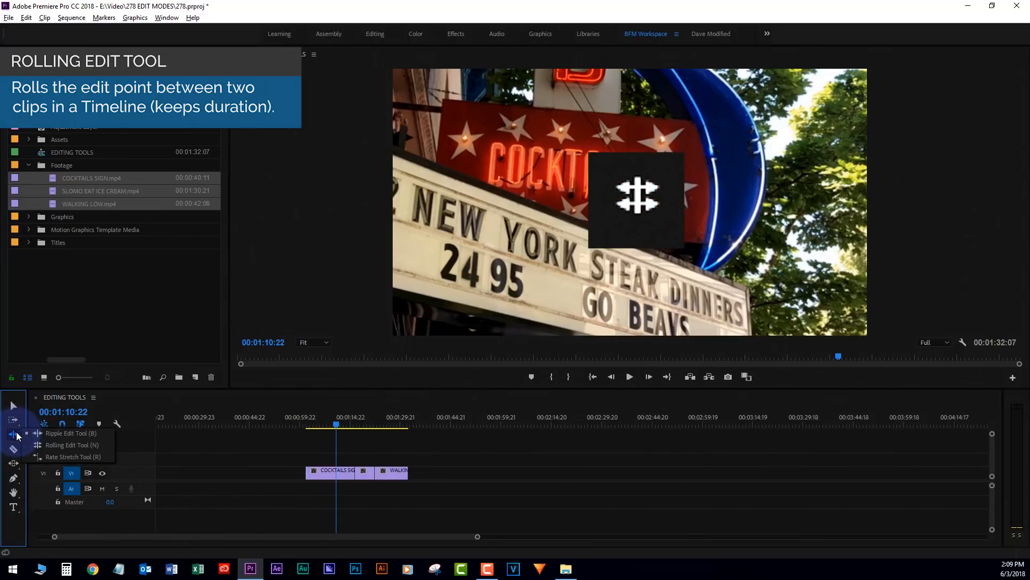
click(56, 449)
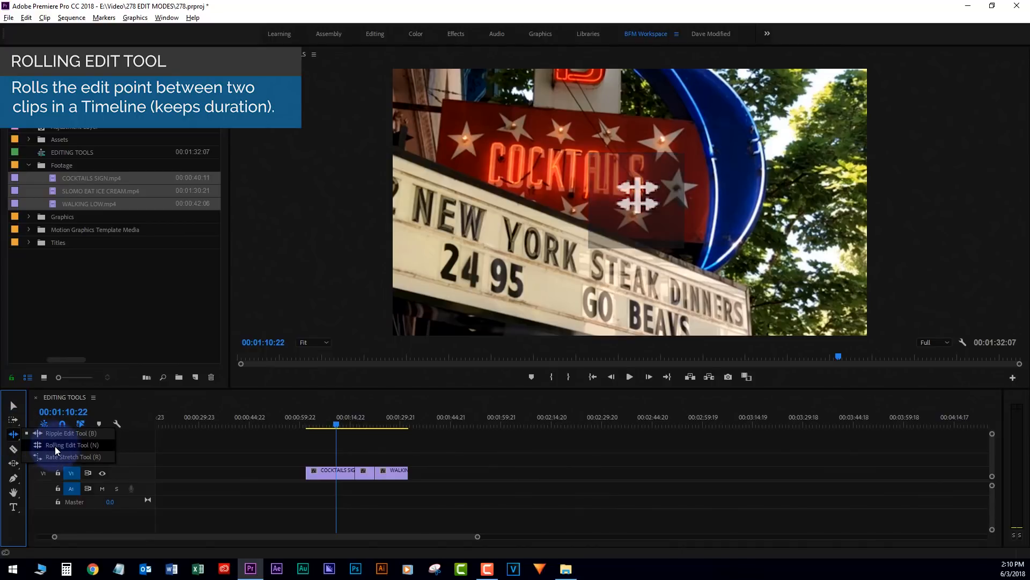
click(92, 449)
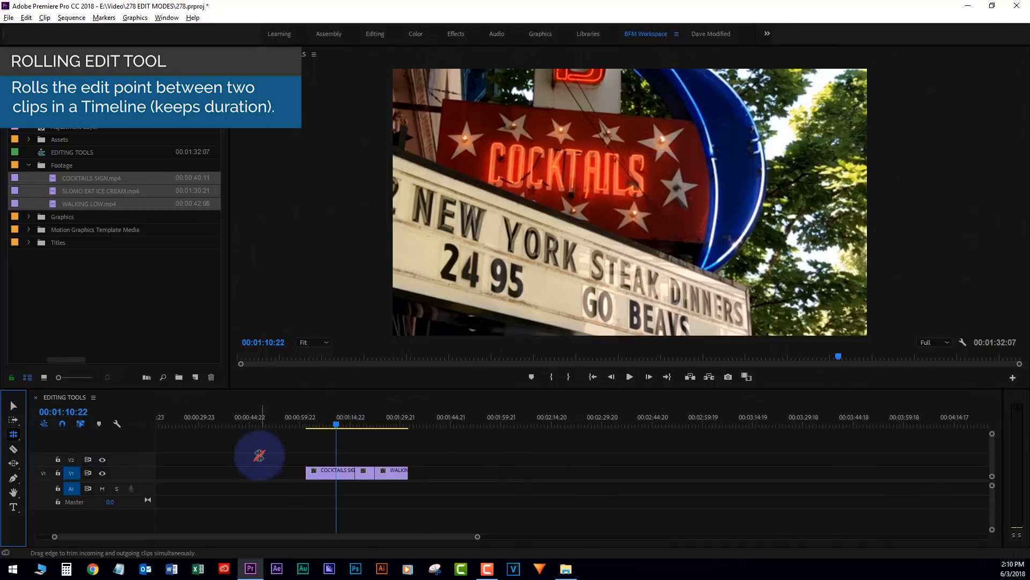
drag(345, 421, 355, 424)
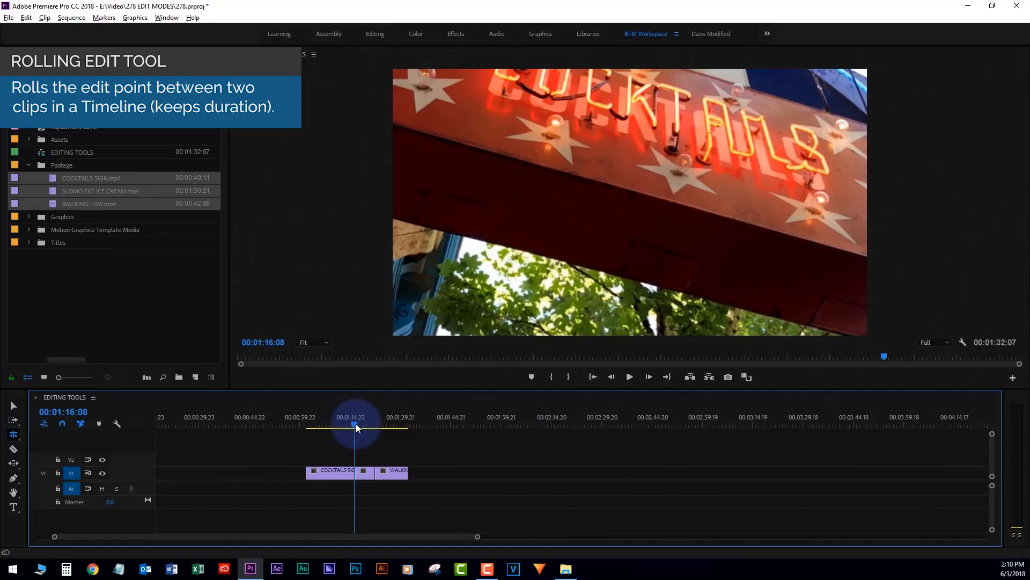
mouse_move(355, 471)
mouse_down()
mouse_move(345, 471)
mouse_move(365, 474)
mouse_move(350, 472)
mouse_up()
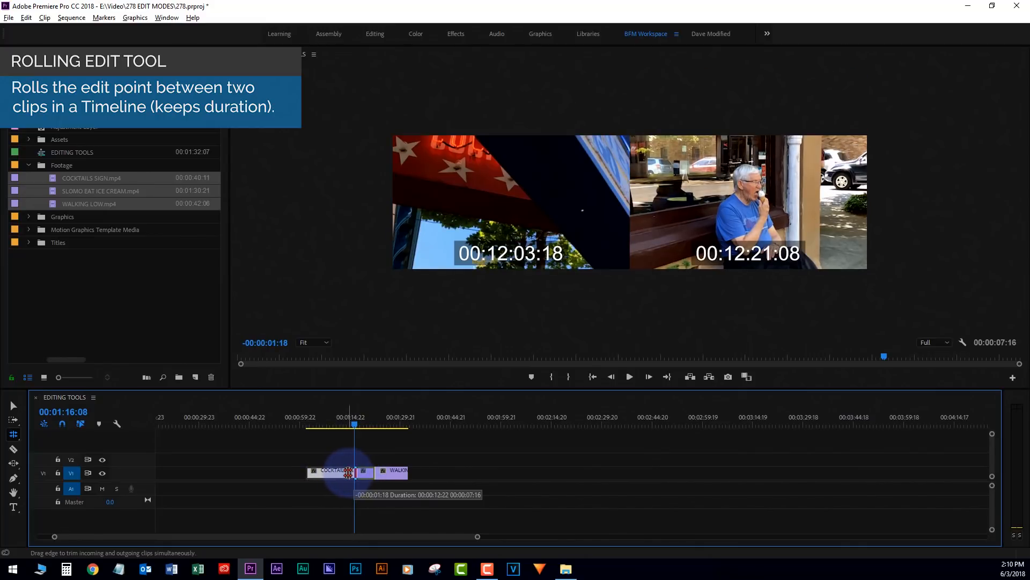
drag(348, 472, 344, 472)
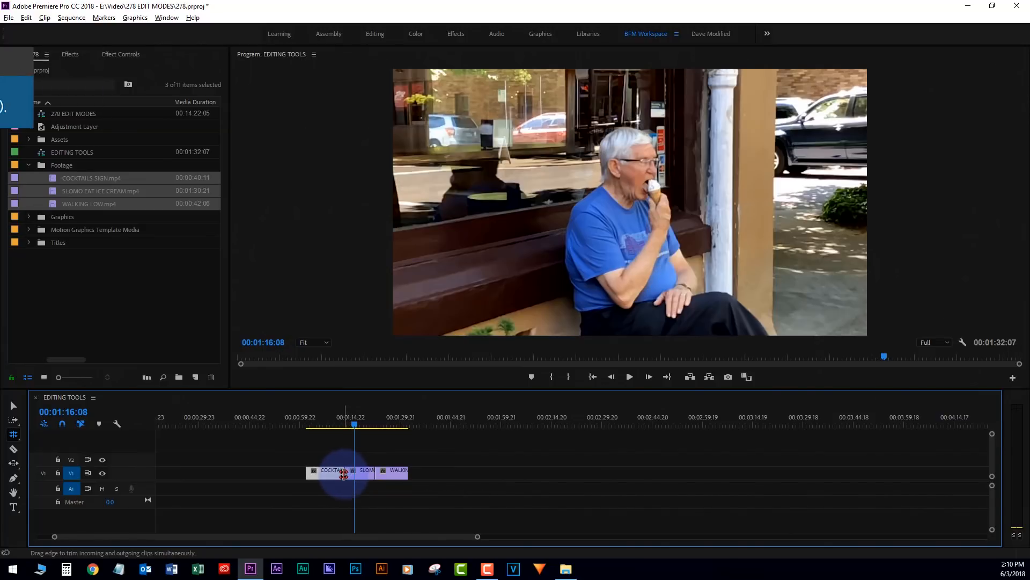
Roll the edit point between SLOMO EAT ICE CREAM and WALKING LOW earlier, to about 00:01:18
click(337, 419)
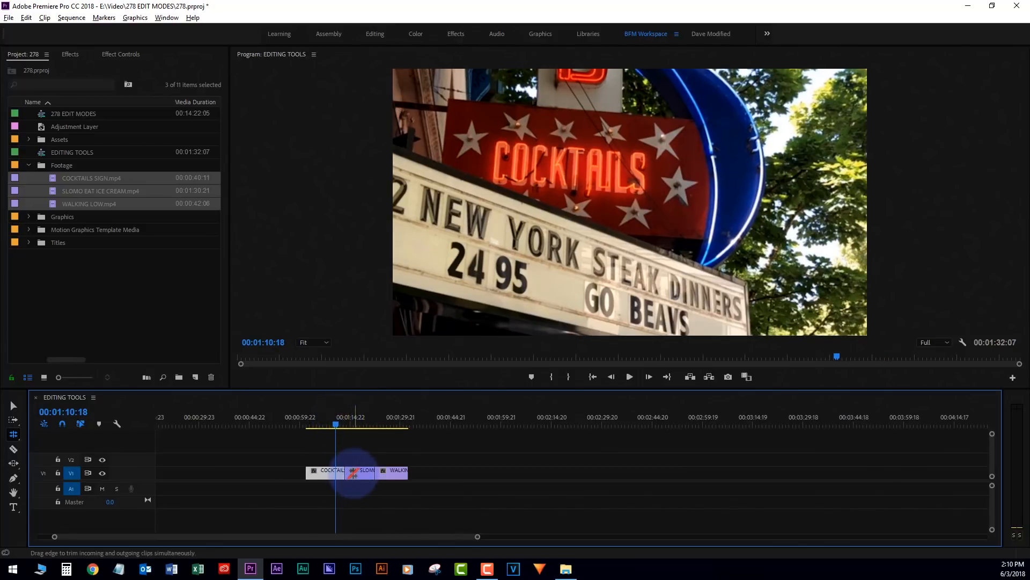
click(338, 424)
drag(338, 422, 375, 423)
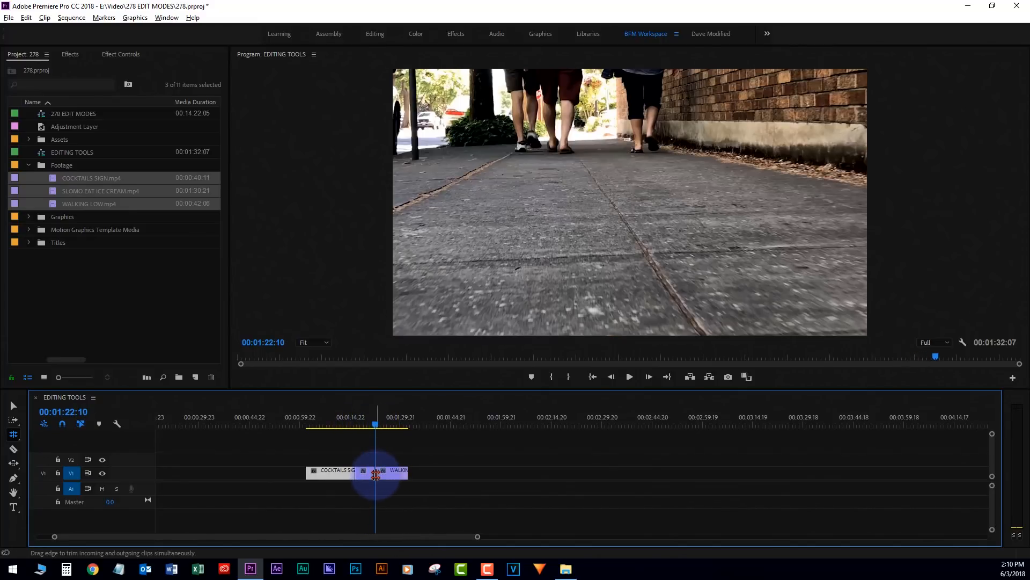
drag(375, 475, 358, 474)
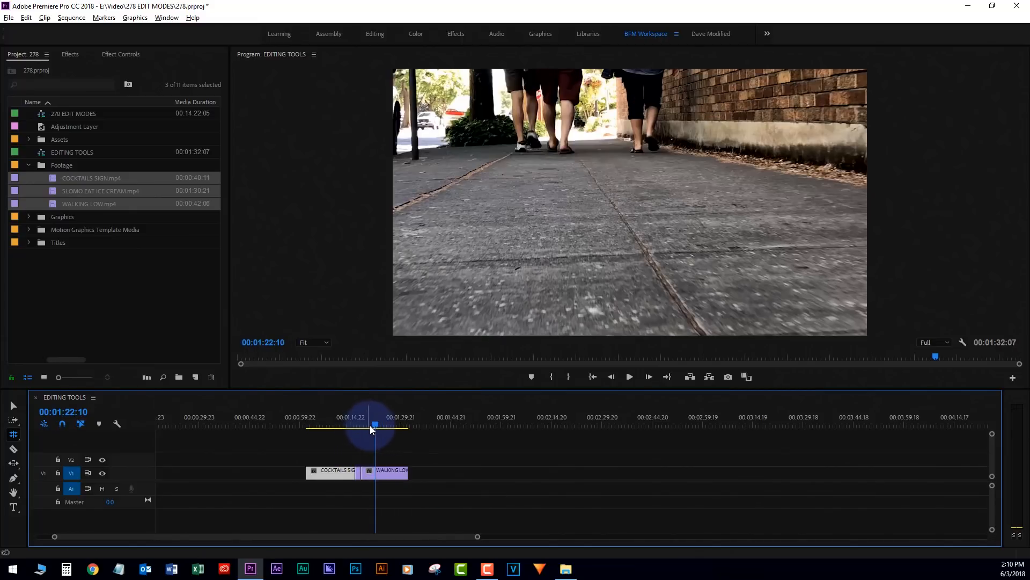
Play the shortened SLOMO EAT ICE CREAM clip into WALKING LOW and undo the rolling edit
click(355, 423)
key(space)
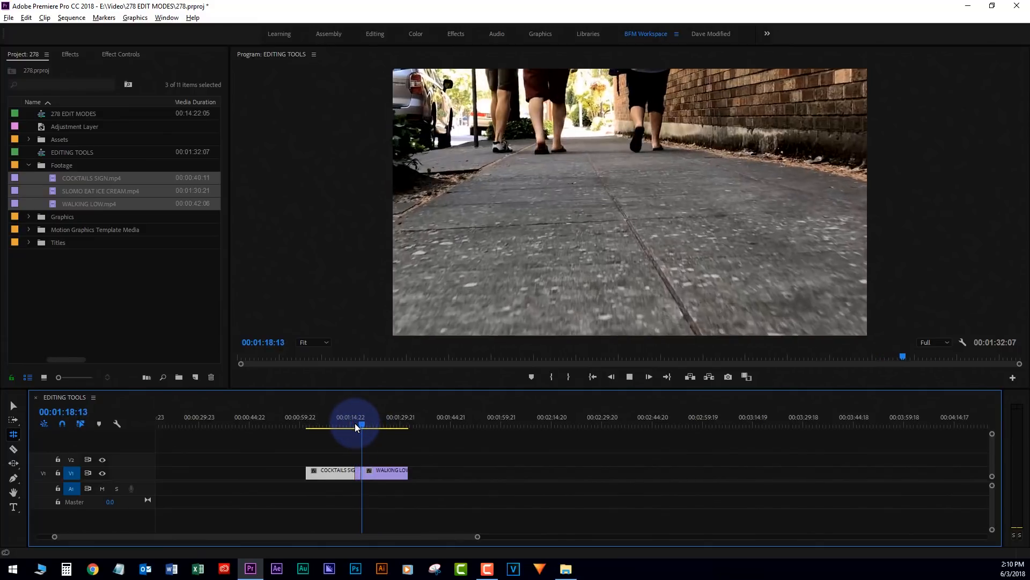
key(space)
key(ctrl+z)
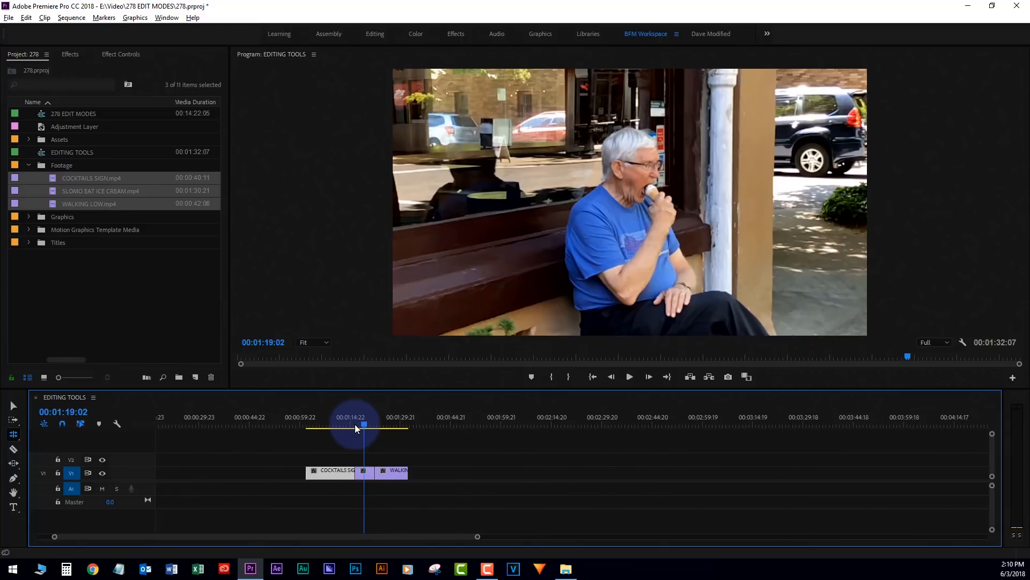
Review the Speed/Duration settings of the COCKTAILS SIGN clip and cancel without changing them
click(14, 435)
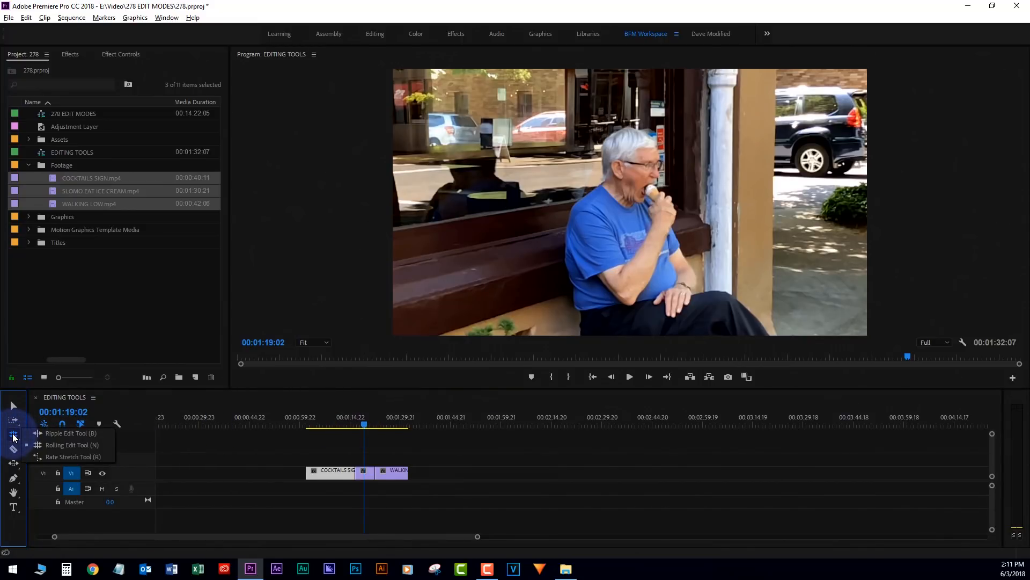
click(61, 457)
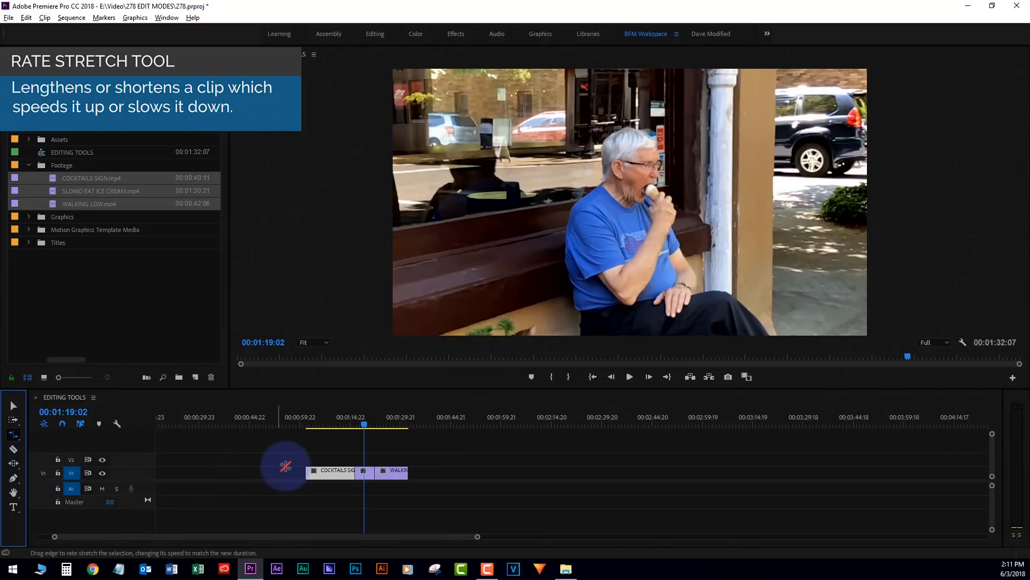
click(340, 424)
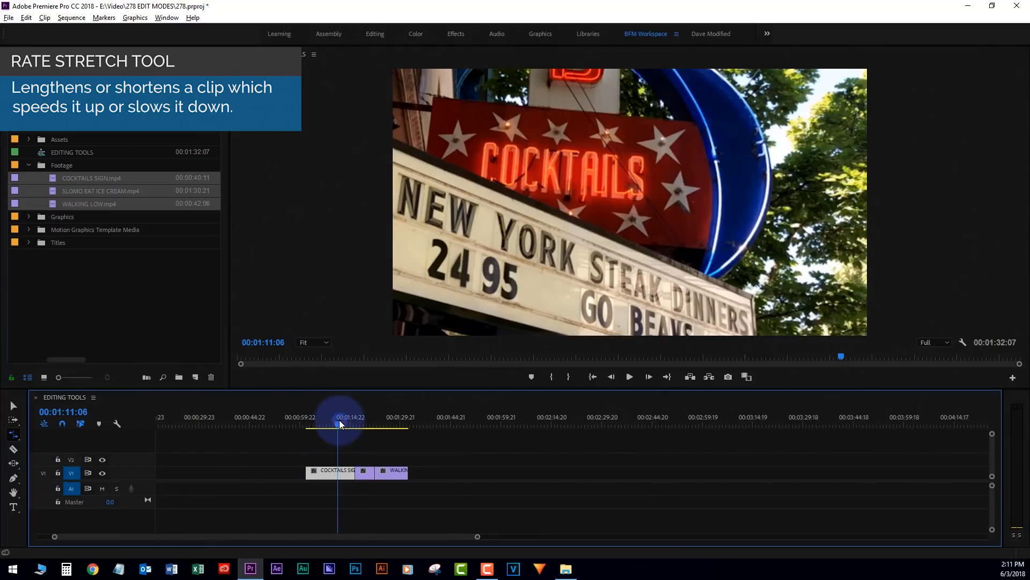
key(v)
right_click(334, 472)
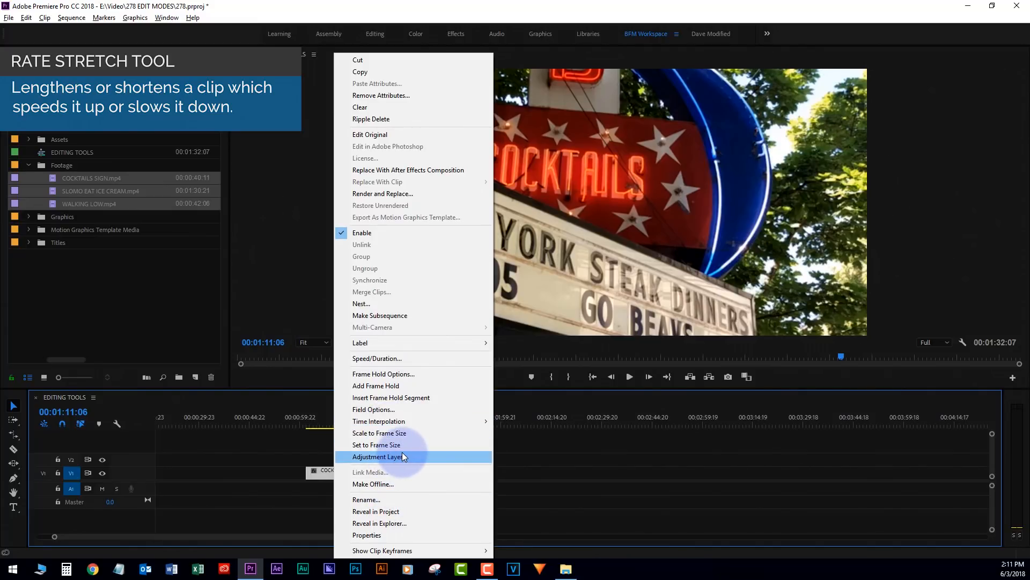
click(403, 359)
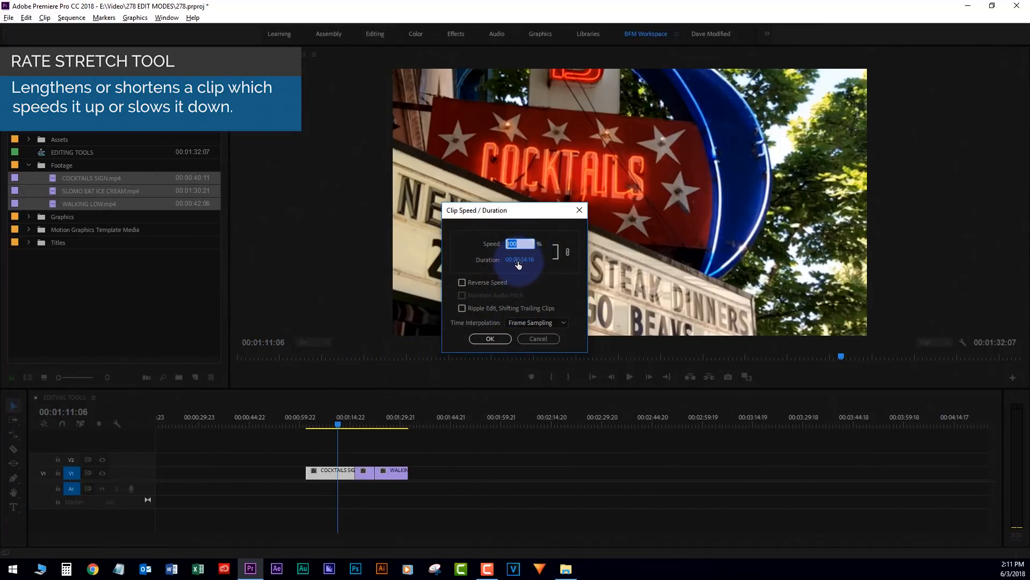
click(537, 339)
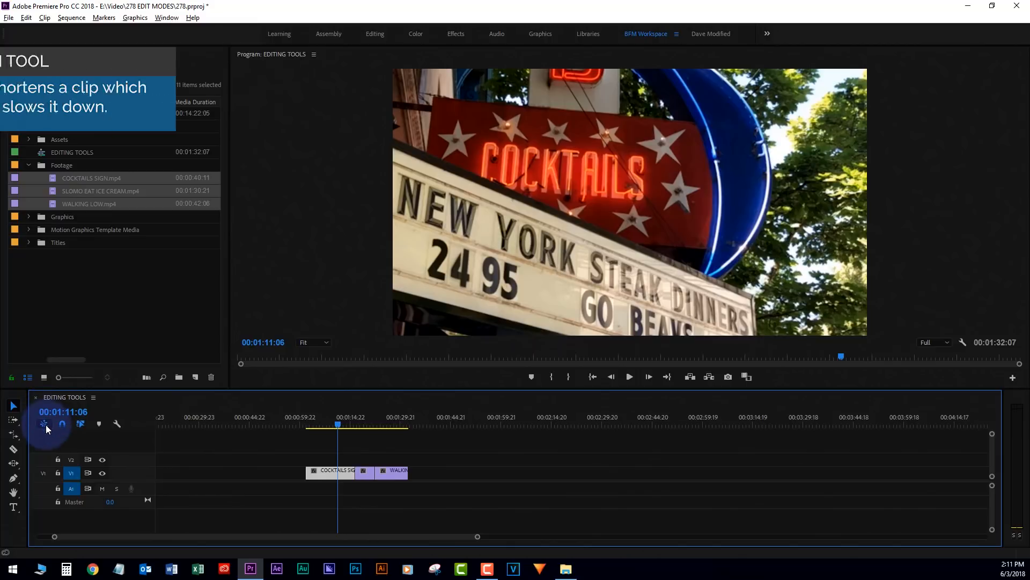
Play the COCKTAILS SIGN clip at its original speed and rate stretch its end back to the playhead at 00:01:09:04
click(12, 434)
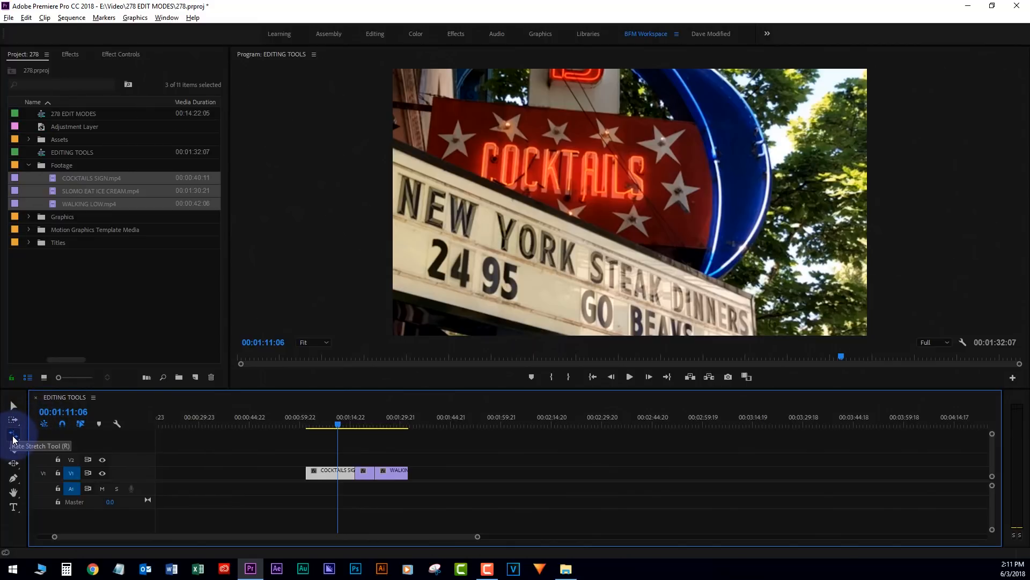
drag(337, 422, 303, 424)
key(space)
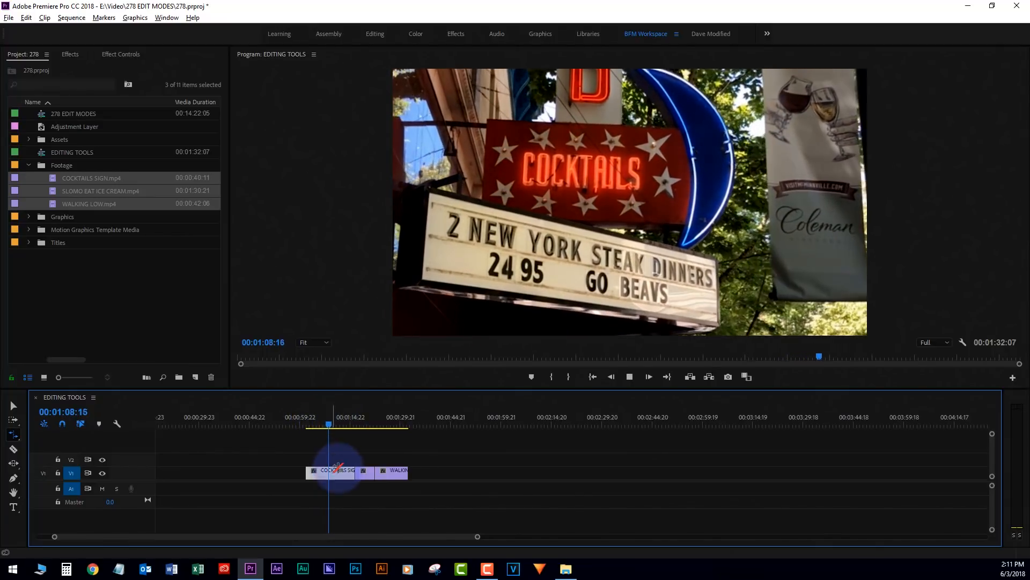
click(334, 421)
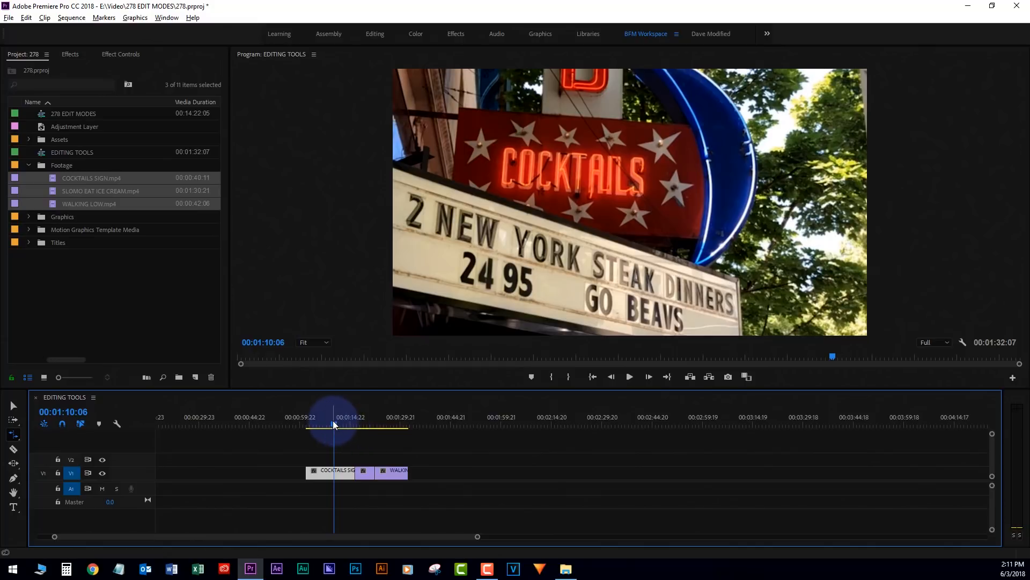
drag(334, 421, 330, 421)
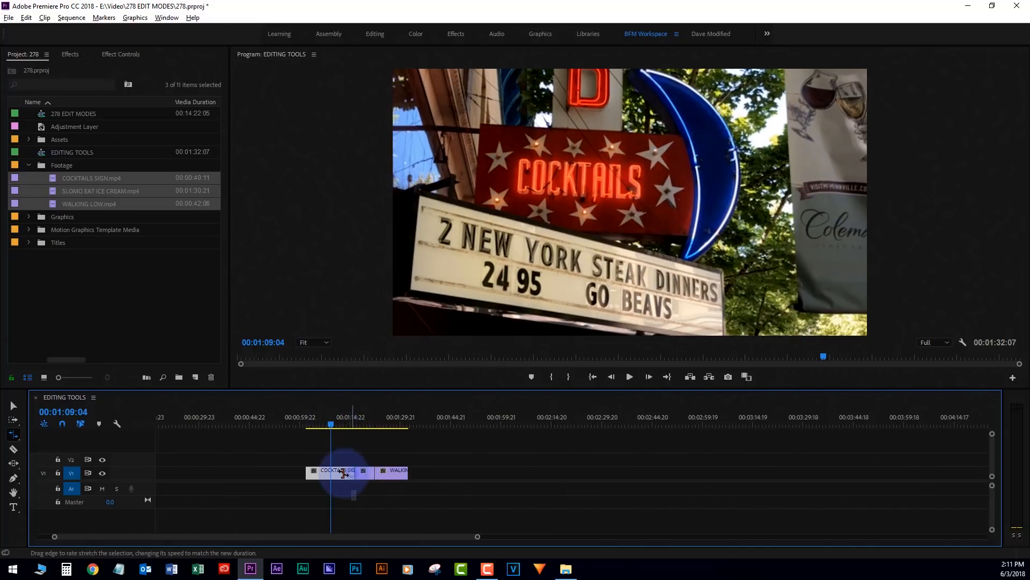
drag(344, 472, 330, 472)
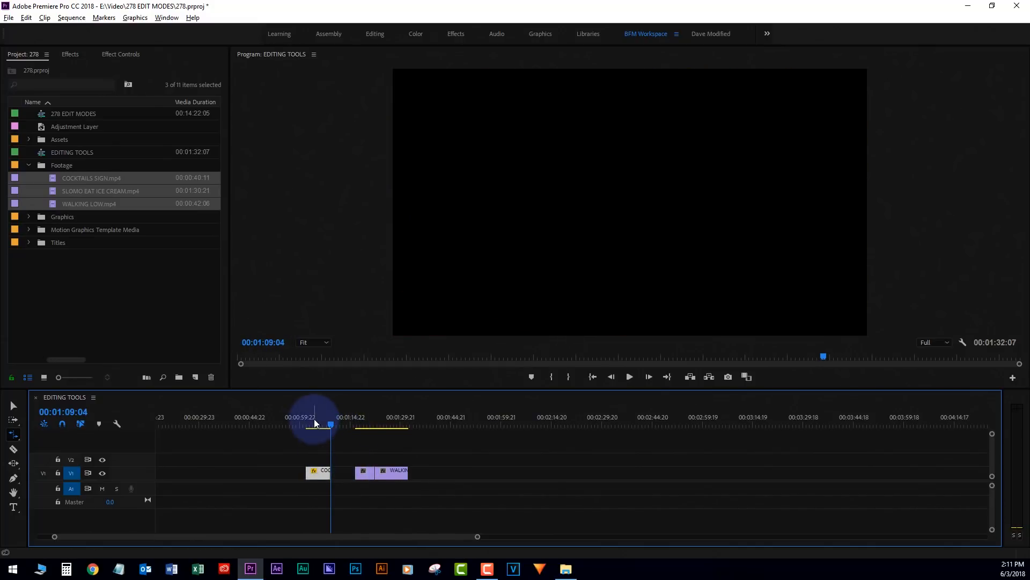
Play the sped-up COCKTAILS SIGN clip, rate stretch it to about half that length for another playback, and undo the speed changes
click(308, 424)
key(space)
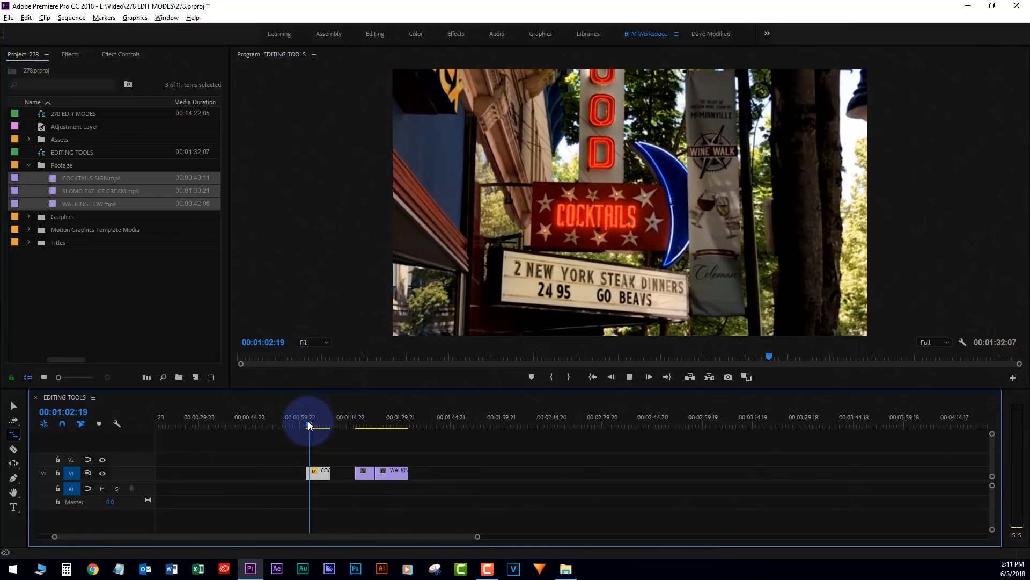
drag(330, 472, 313, 472)
drag(314, 426, 308, 423)
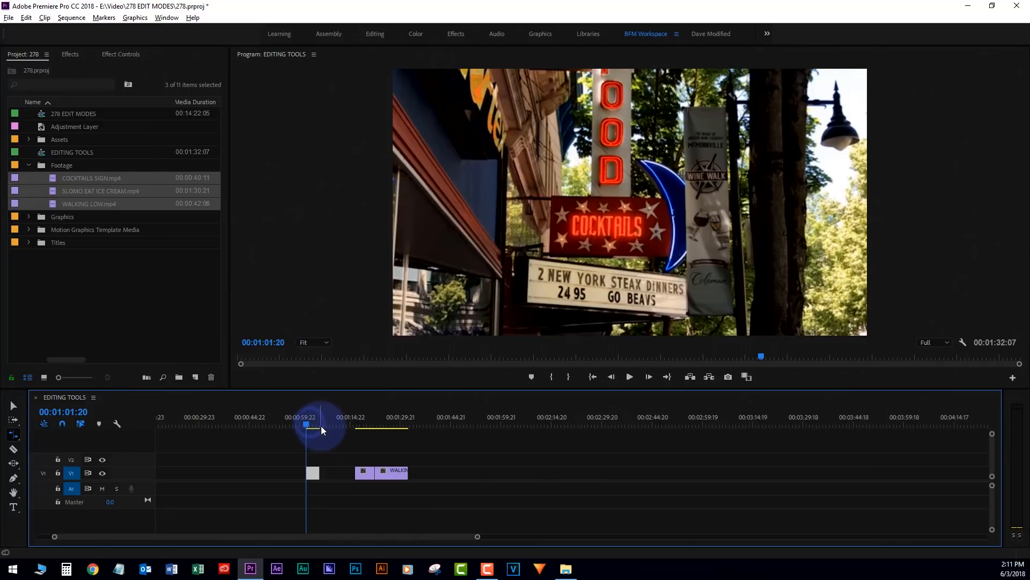
key(space)
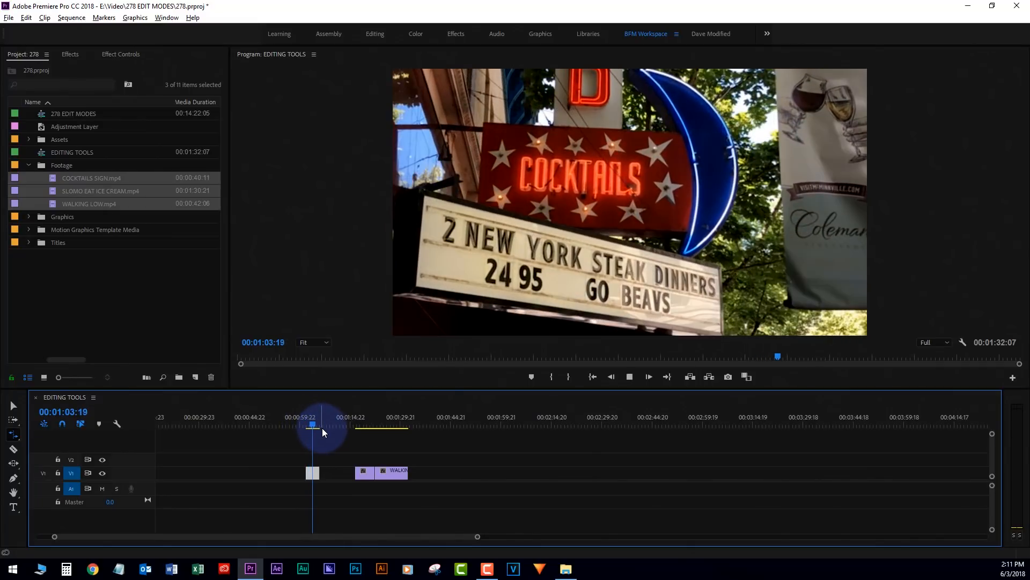
key(ctrl+z)
Rate stretch the end of WALKING LOW out to 00:02:51:15 and play the slowed clip from 00:01:25:22
click(388, 416)
mouse_move(389, 414)
mouse_down()
mouse_move(408, 418)
mouse_move(373, 424)
mouse_move(386, 424)
mouse_up()
drag(407, 472, 673, 483)
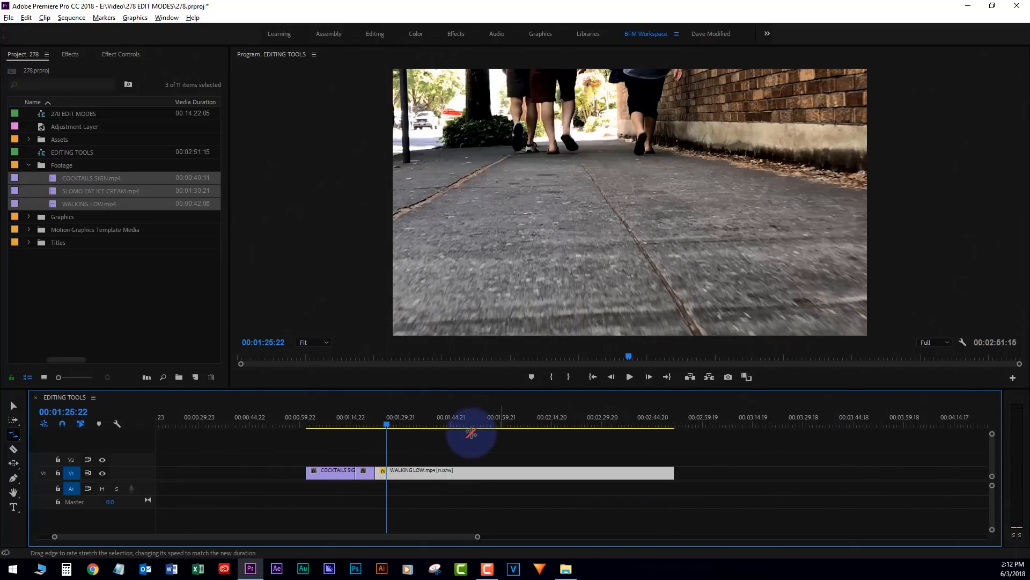
key(space)
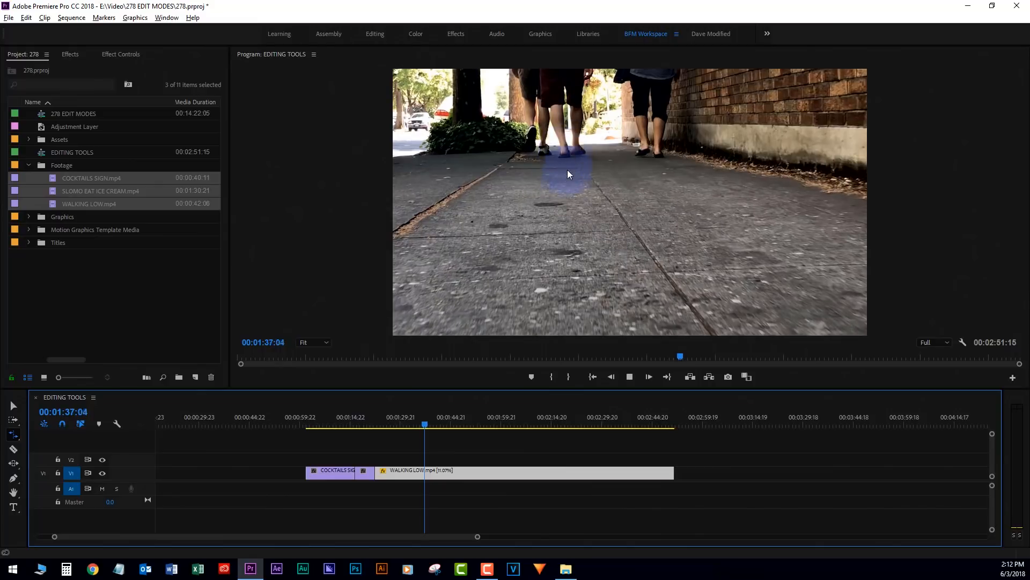
key(space)
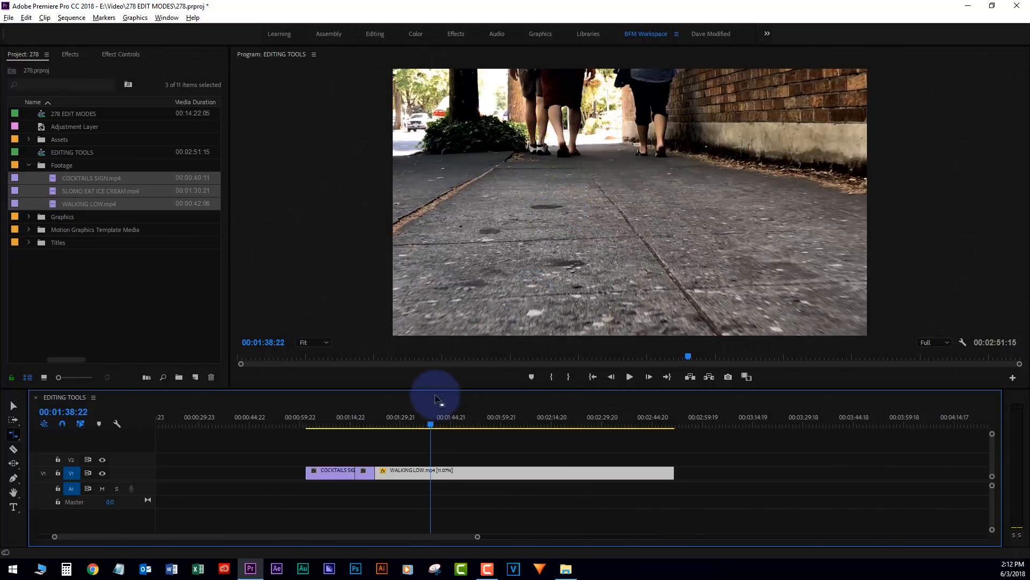
Step through the slowed WALKING LOW clip frame by frame from 00:01:30:17 to examine the repeated frames
click(403, 423)
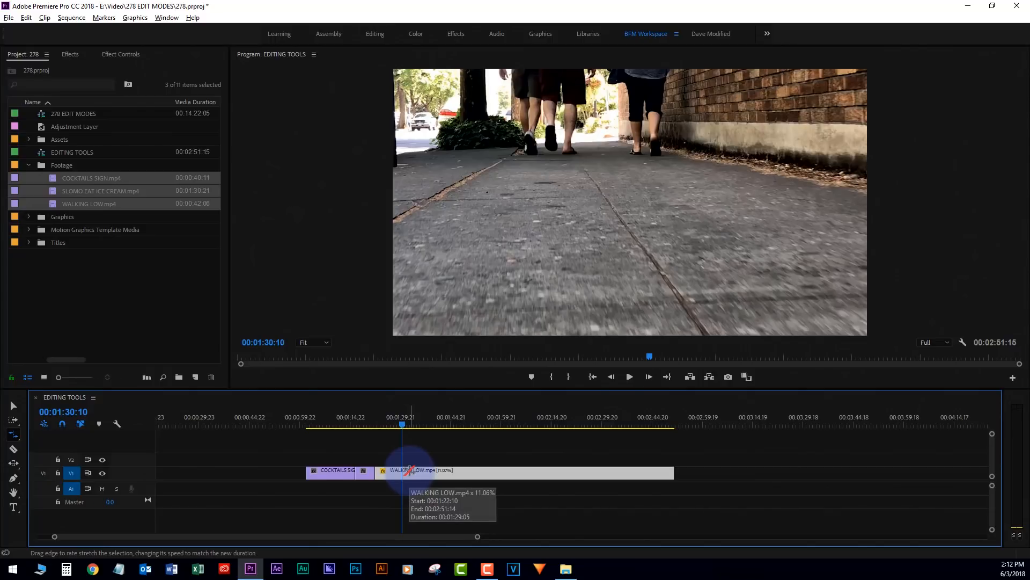
click(404, 423)
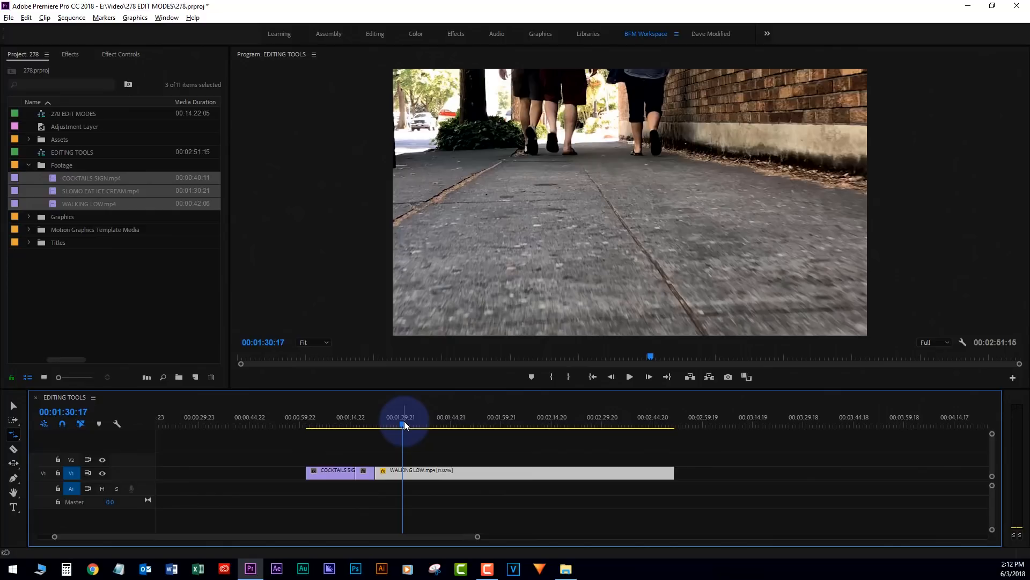
key(Right)
key(Right)
key(Right)
key(Right)
key(Right)
key(Right)
key(Right)
key(Right)
key(Right)
key(Right)
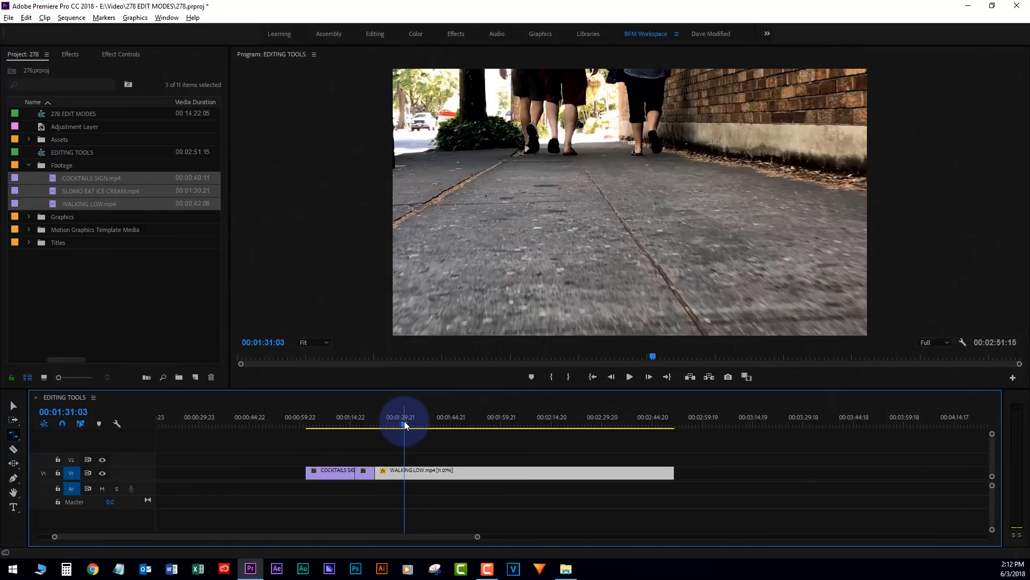
key(Right)
key(Right)
key(Right)
key(Right)
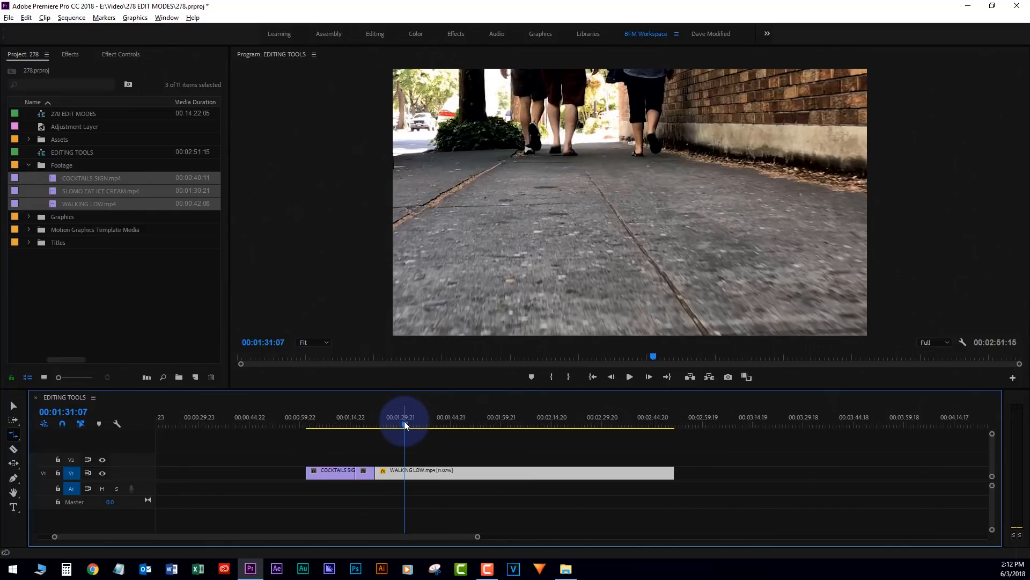
Rate stretch the end of WALKING LOW back to 00:01:43:04 and play the clip from 00:01:31:07
key(w)
drag(407, 471, 445, 471)
key(space)
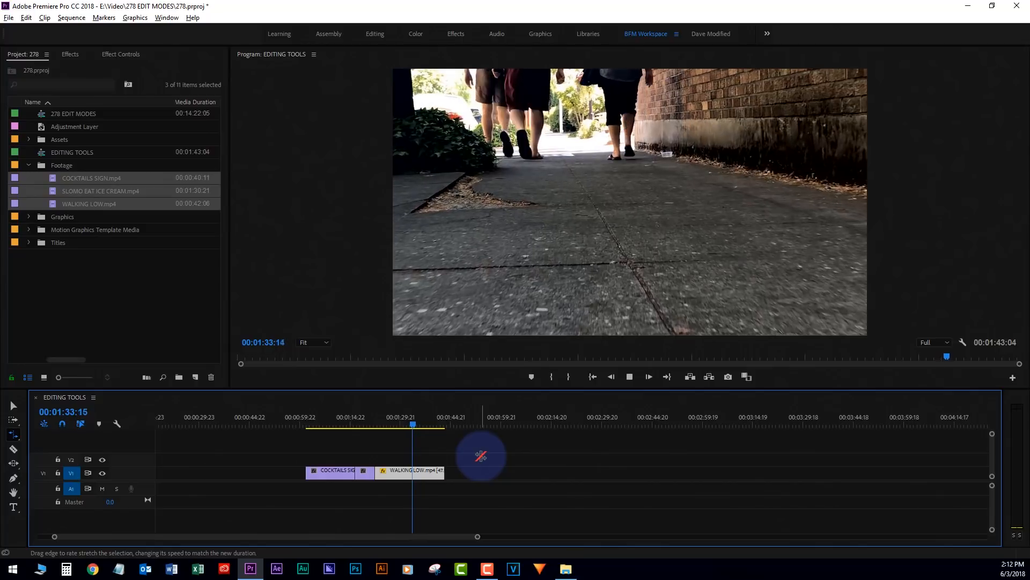
key(space)
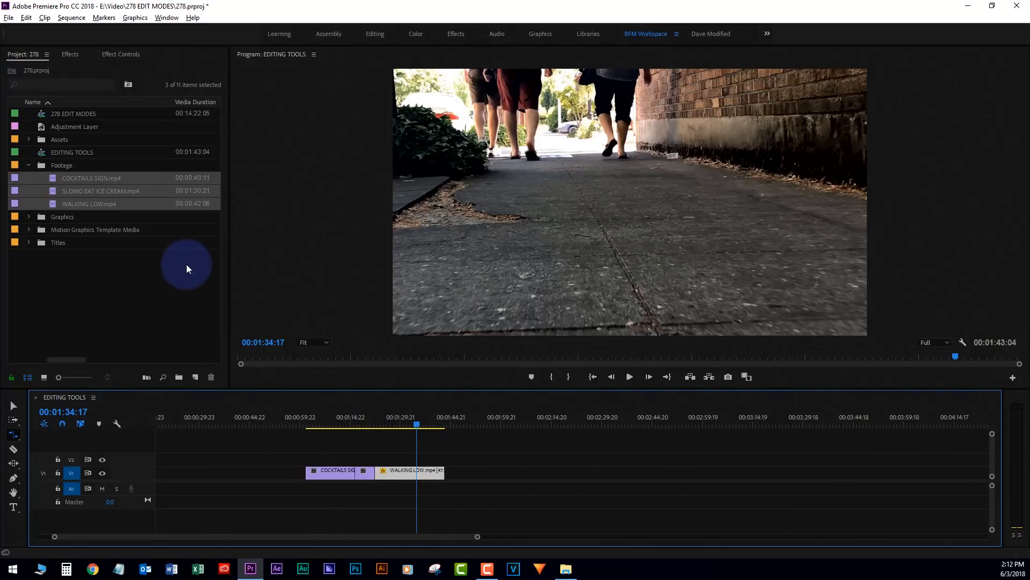
Move the playhead to 00:01:25:07 in WALKING LOW and expand the V1 track to show the clip thumbnails
key(grave)
key(grave)
drag(407, 424, 384, 432)
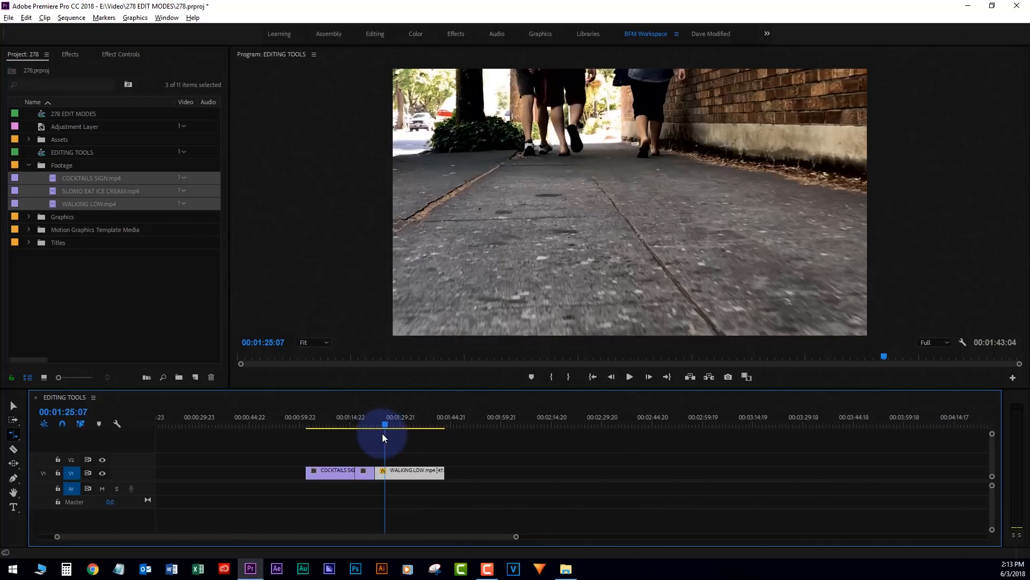
double_click(142, 475)
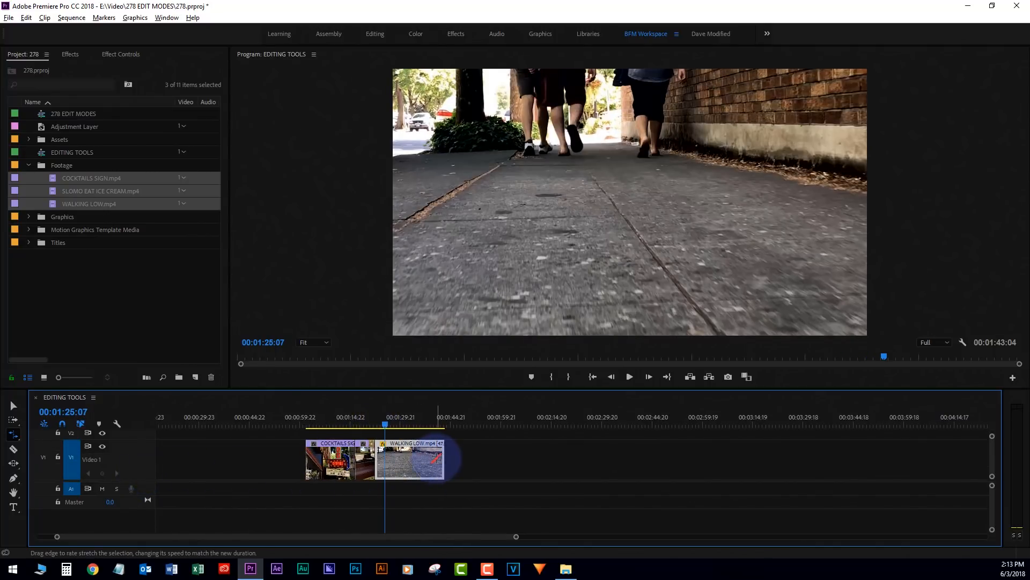
Rate stretch the end of WALKING LOW out to 00:01:52:03, play the slowed clip, and undo the stretch
drag(444, 458, 474, 460)
key(space)
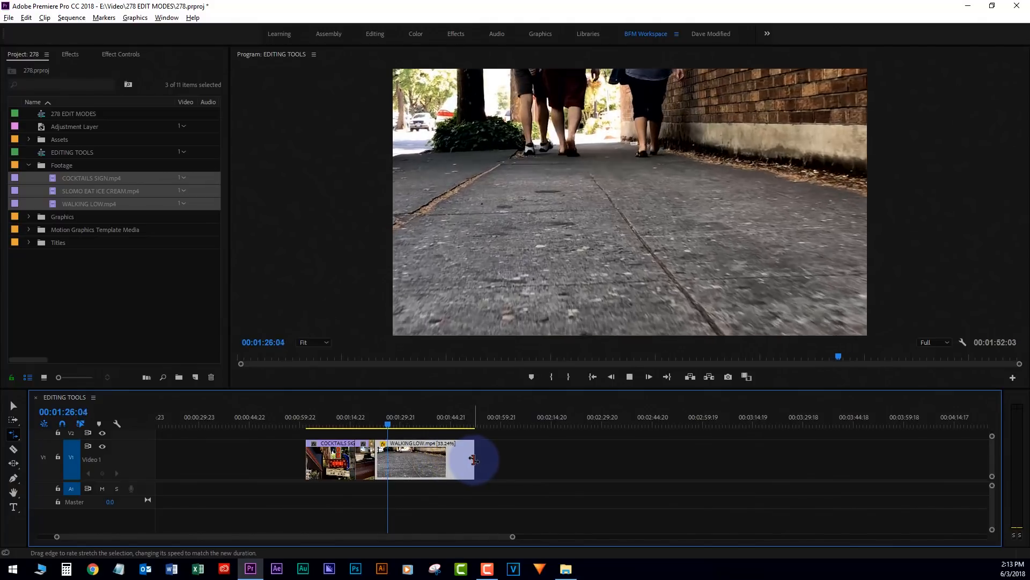
key(ctrl+z)
key(ctrl+z)
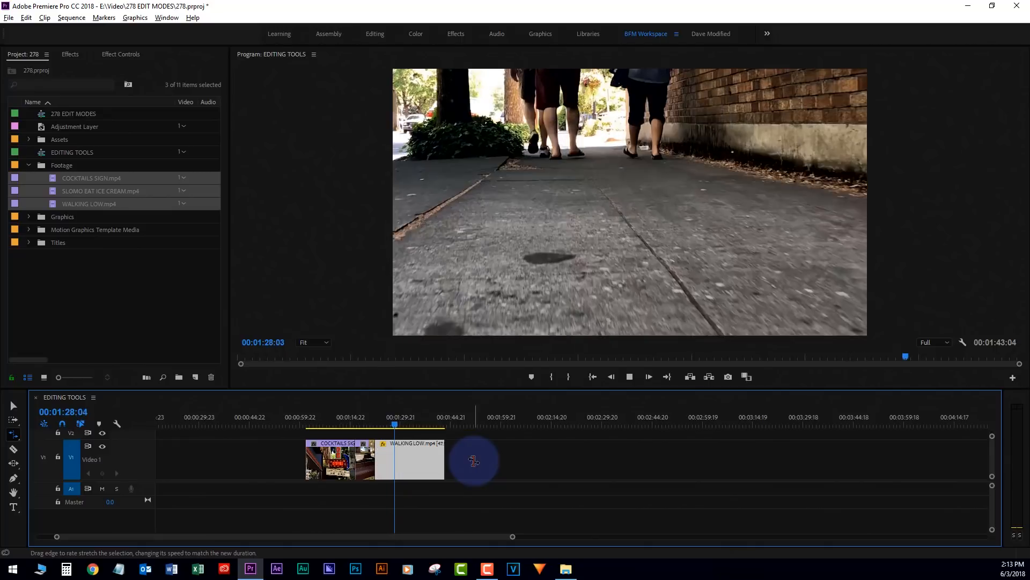
Rate stretch the end of WALKING LOW to 00:01:42:12 for a playback near its start, and rate stretch it back to 00:01:32:07
drag(409, 460, 442, 460)
drag(425, 421, 381, 423)
key(space)
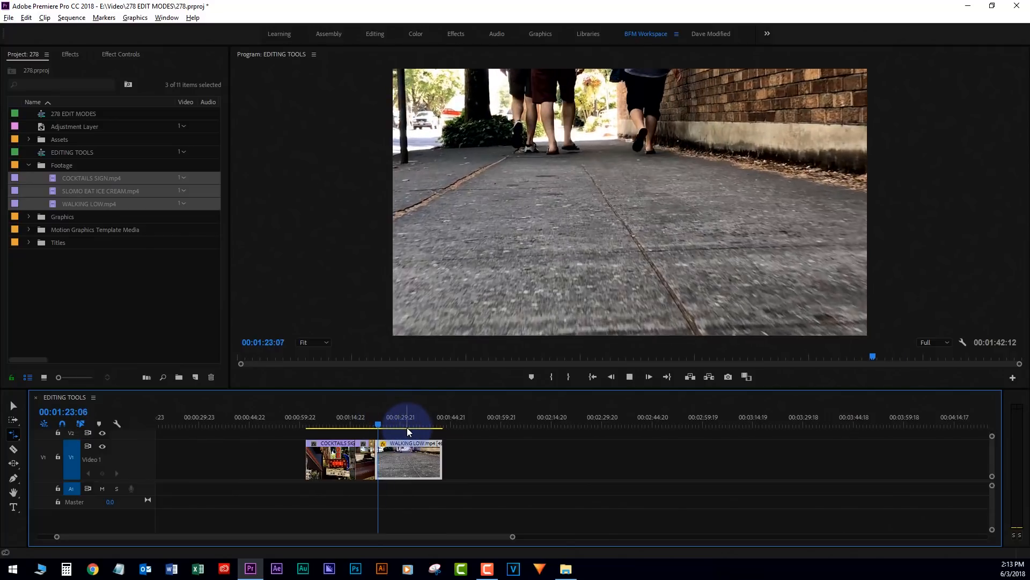
key(space)
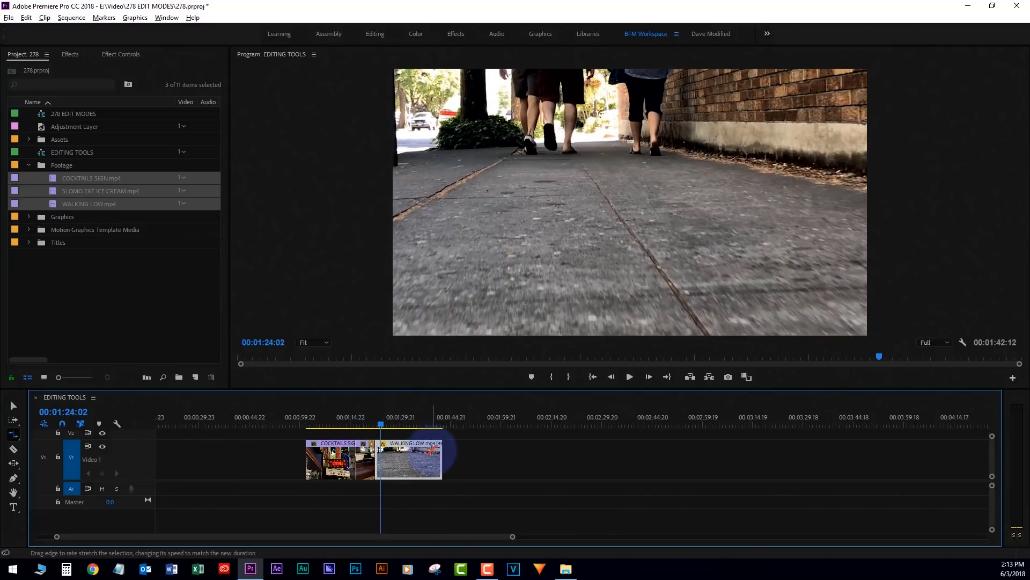
drag(441, 453, 419, 452)
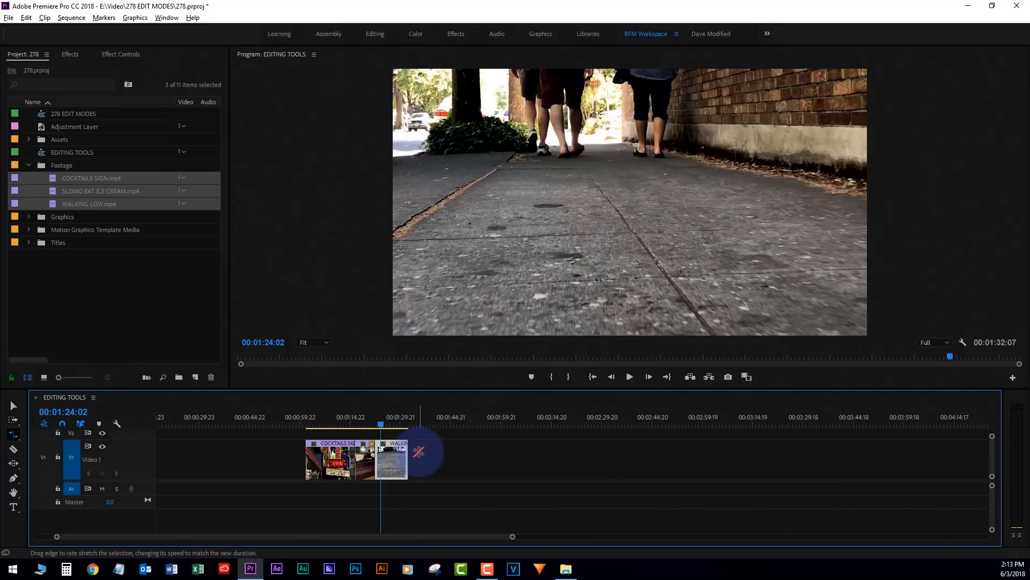
Try splitting WALKING LOW and COCKTAILS SIGN with the Razor tool and undo the cuts
click(15, 435)
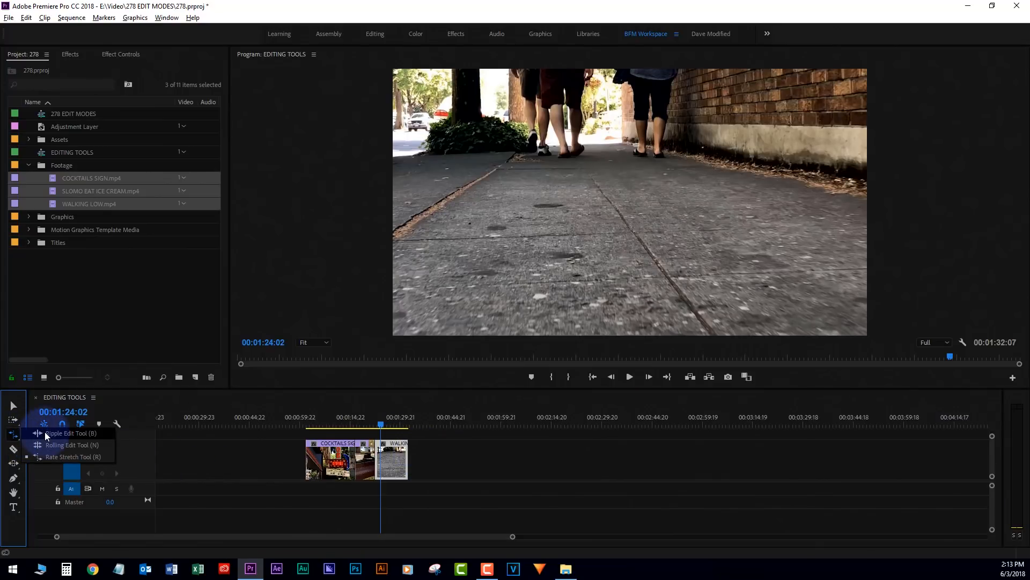
click(16, 452)
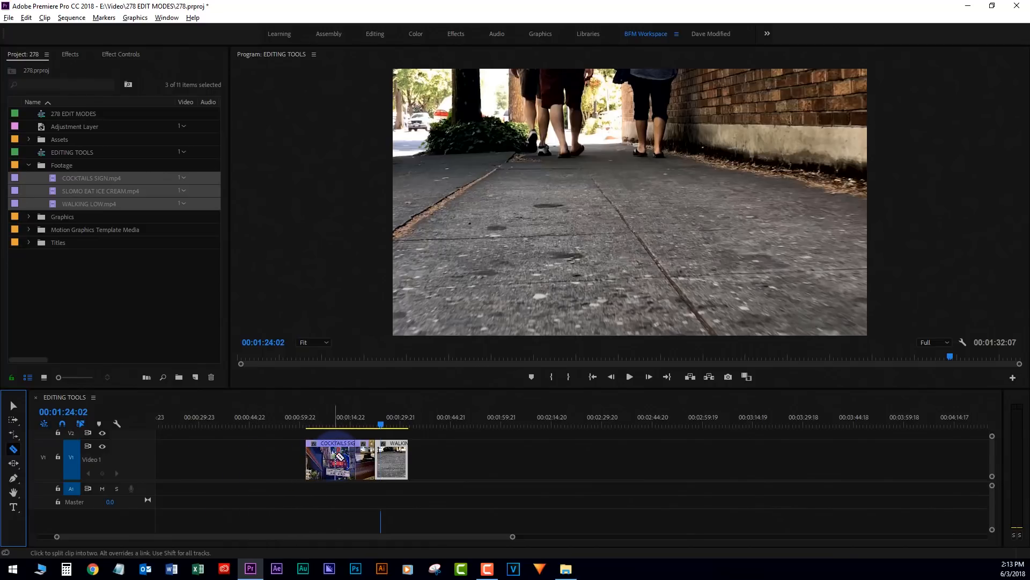
click(390, 458)
click(343, 459)
click(330, 460)
key(ctrl+z)
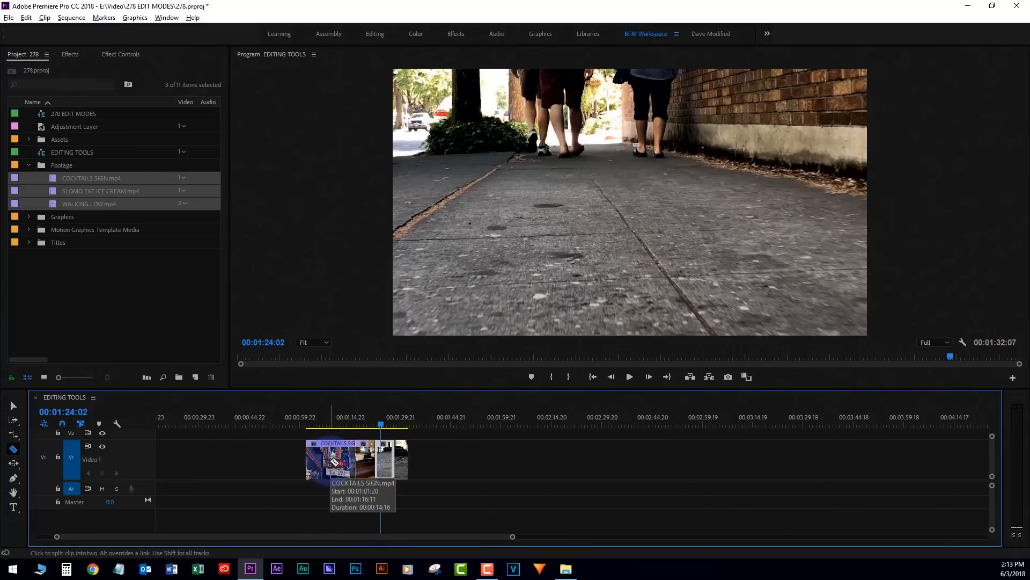
key(ctrl+z)
Activate the Slip tool and scrub through the SLOMO EAT ICE CREAM and WALKING LOW clips from 00:01:16:12 to 00:01:30:13
click(14, 463)
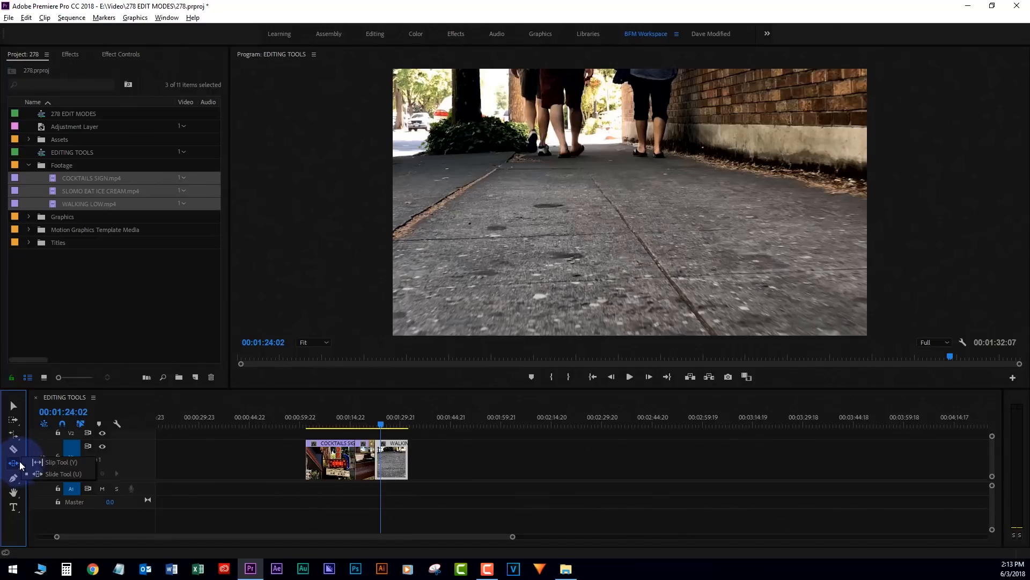
click(65, 465)
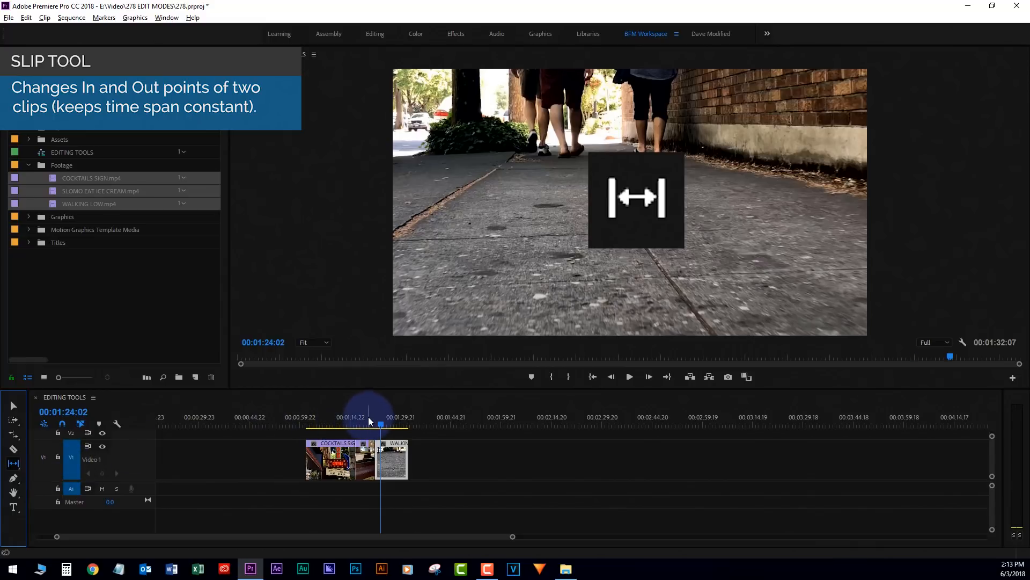
click(356, 421)
click(357, 459)
click(390, 460)
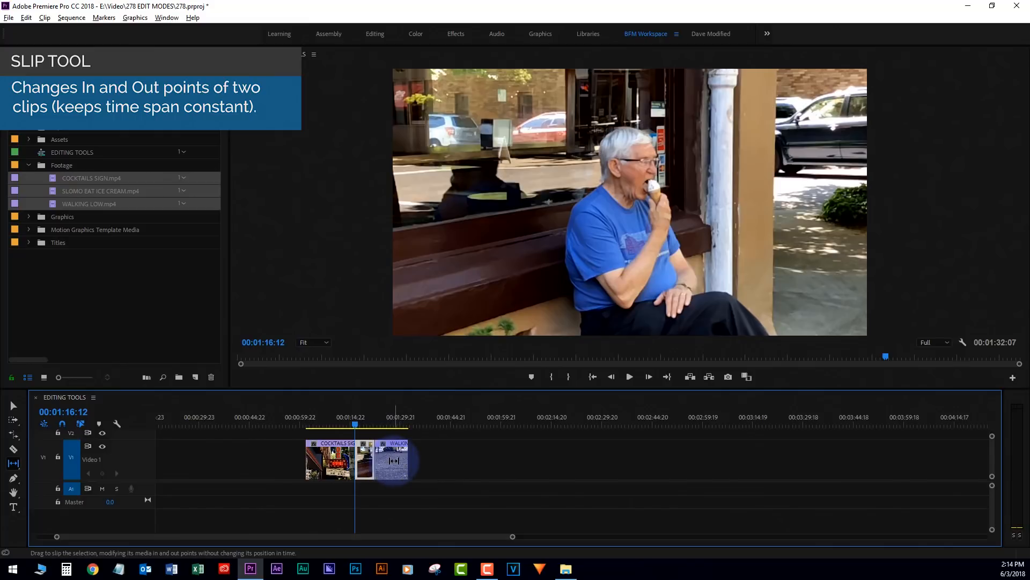
drag(382, 460, 379, 422)
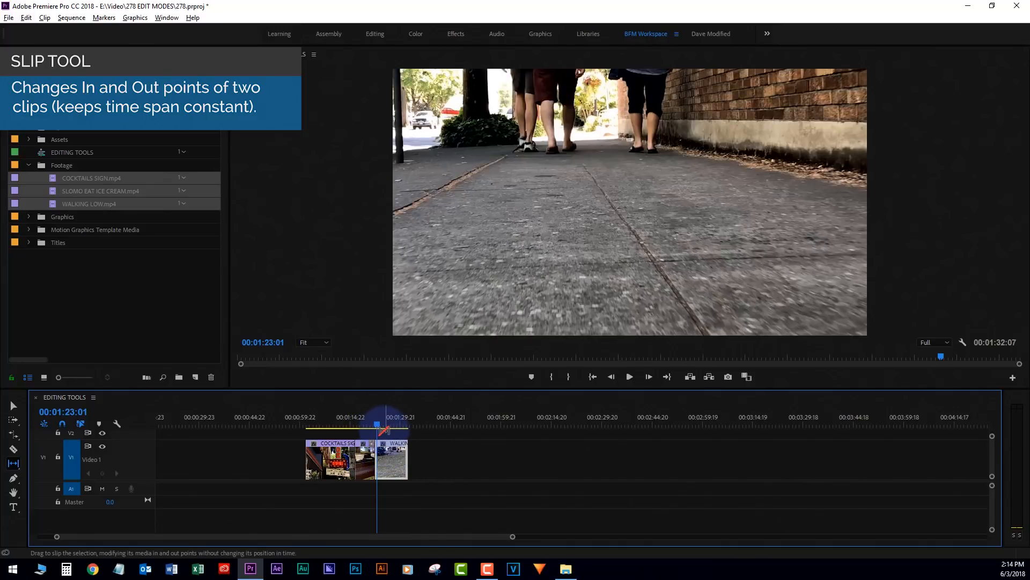
drag(379, 423, 402, 424)
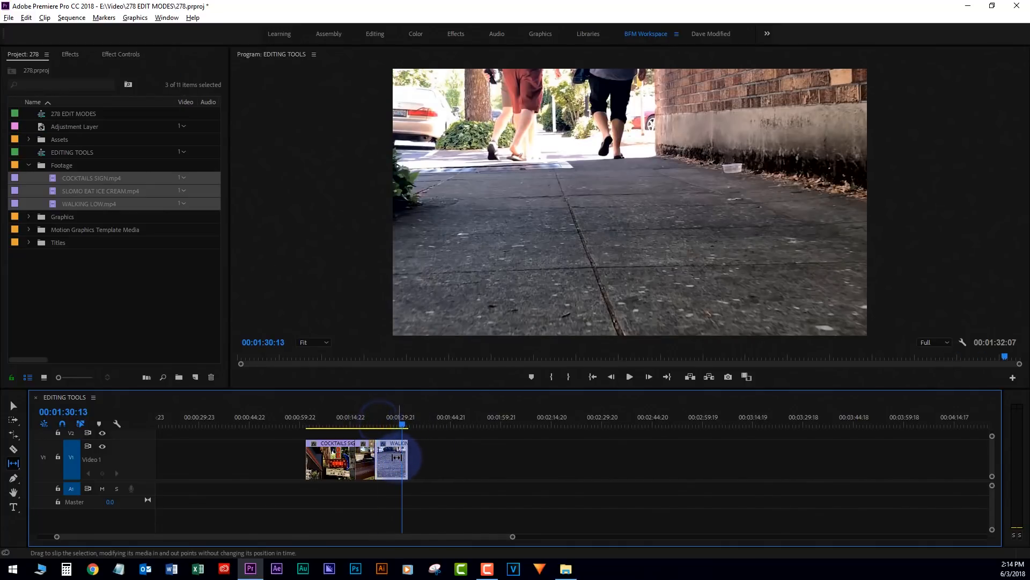
Slip WALKING LOW to use a later part of its footage, play it from 00:01:22:10, and undo the slip
drag(394, 459, 374, 461)
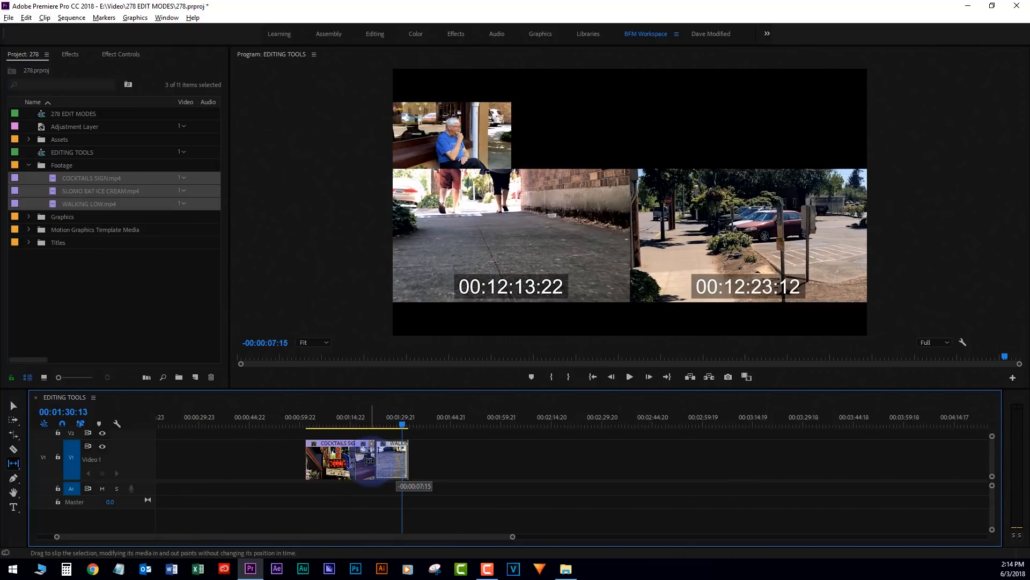
drag(371, 455, 370, 454)
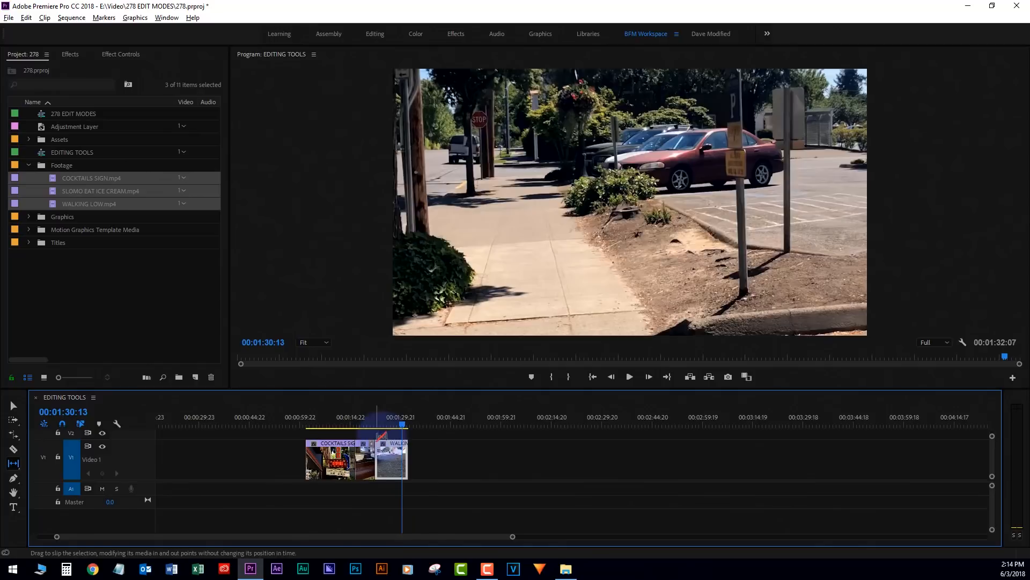
drag(386, 420, 376, 421)
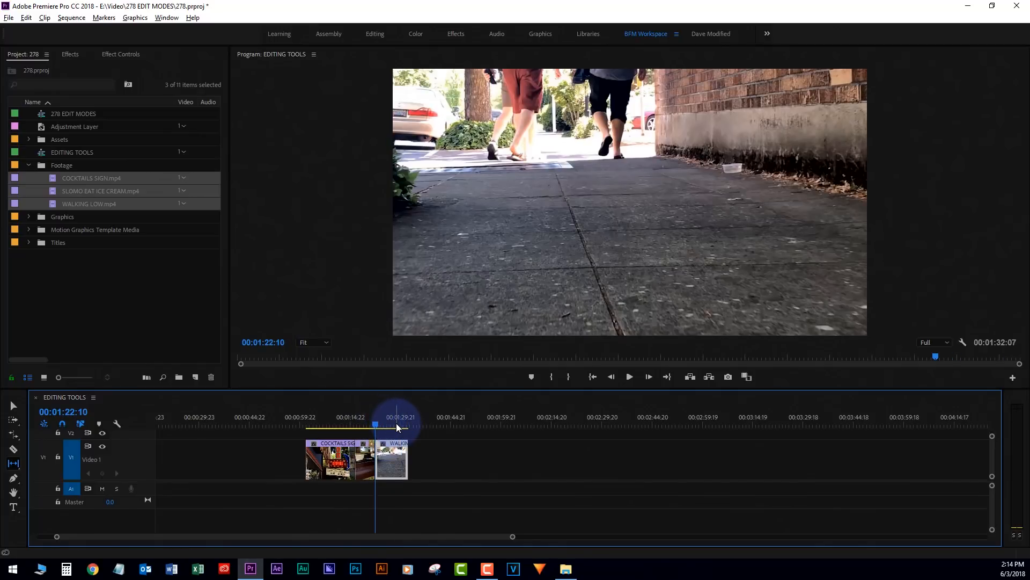
key(space)
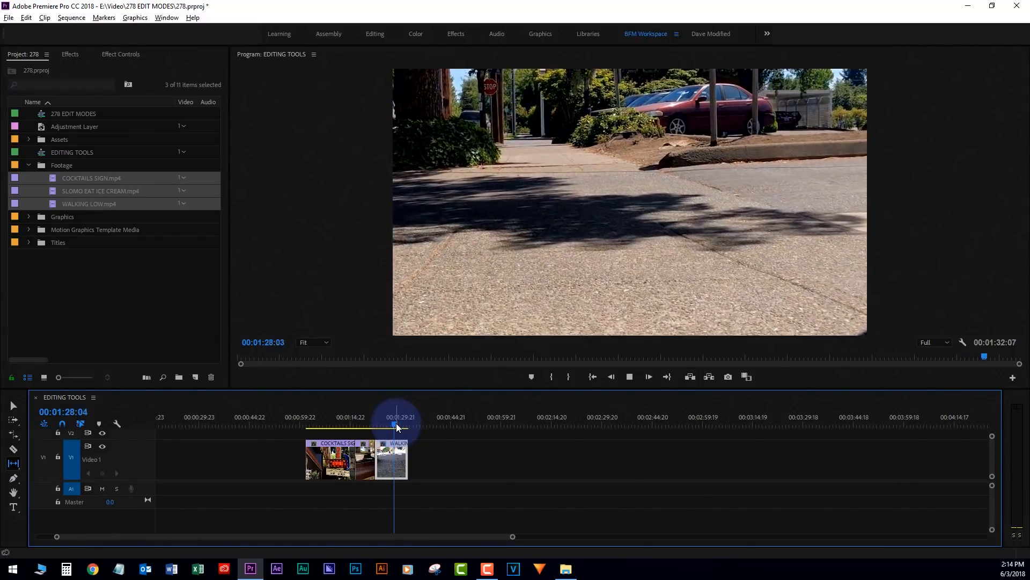
key(space)
mouse_move(396, 424)
mouse_down()
mouse_move(404, 421)
mouse_move(379, 425)
mouse_up()
Move SLOMO EAT ICE CREAM to end at 00:01:52:10 and place WALKING LOW directly after COCKTAILS SIGN
click(12, 462)
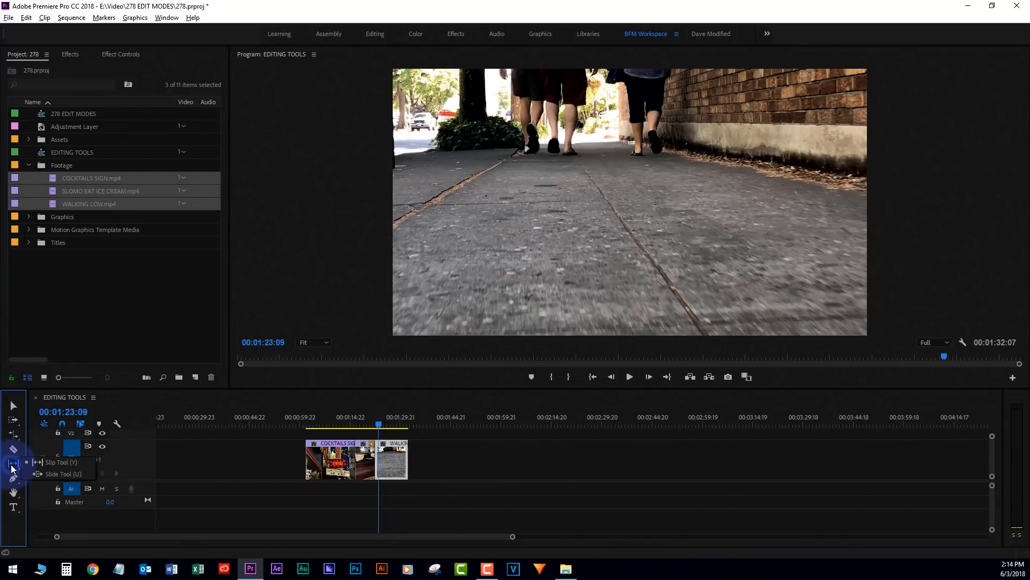
click(58, 474)
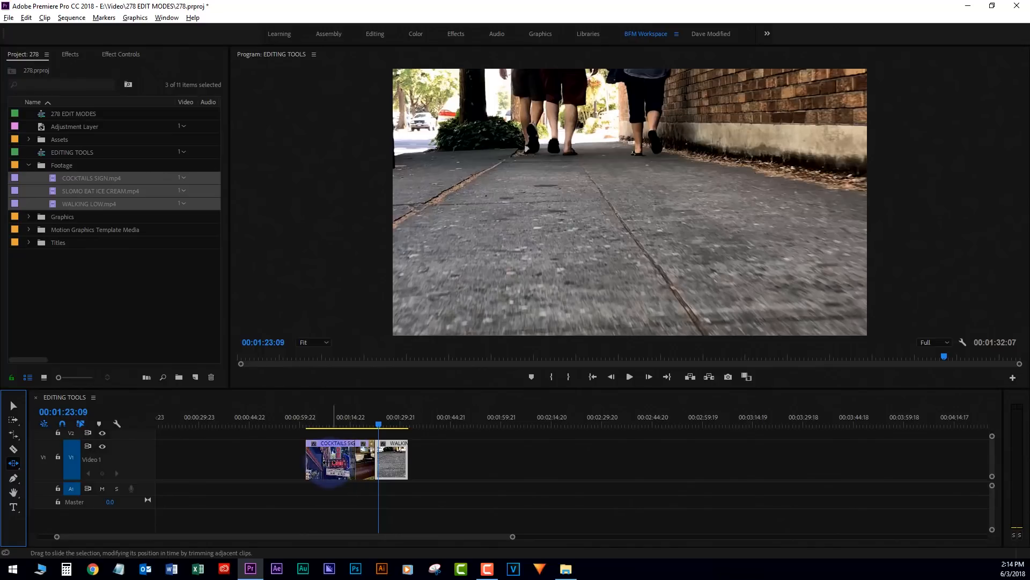
key(v)
mouse_move(365, 455)
mouse_down()
mouse_move(465, 457)
mouse_move(383, 464)
mouse_up()
drag(361, 424, 359, 432)
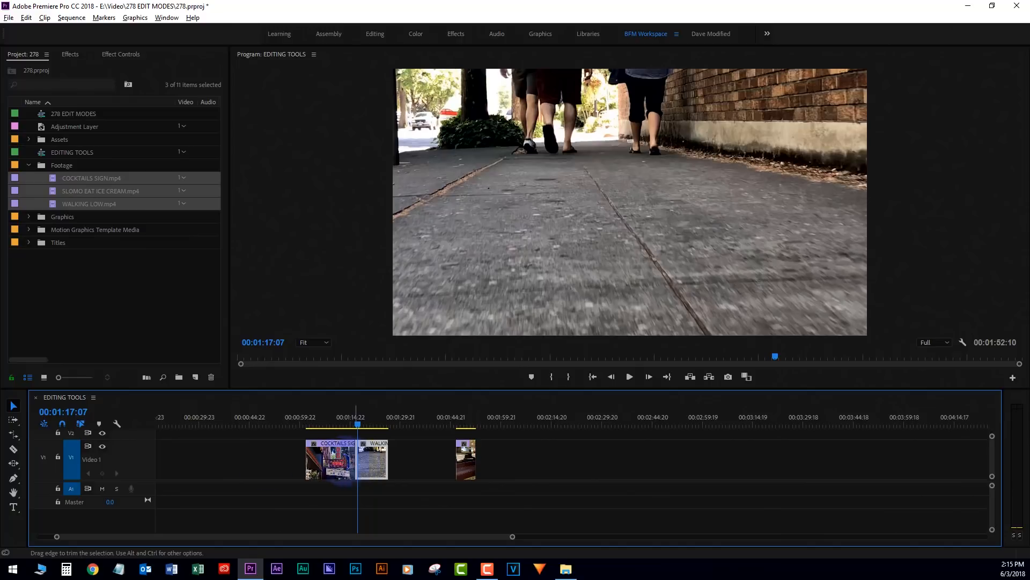
Slide WALKING LOW earlier over COCKTAILS SIGN to about 00:01:11:17, play across the cut, and undo the slide
click(13, 464)
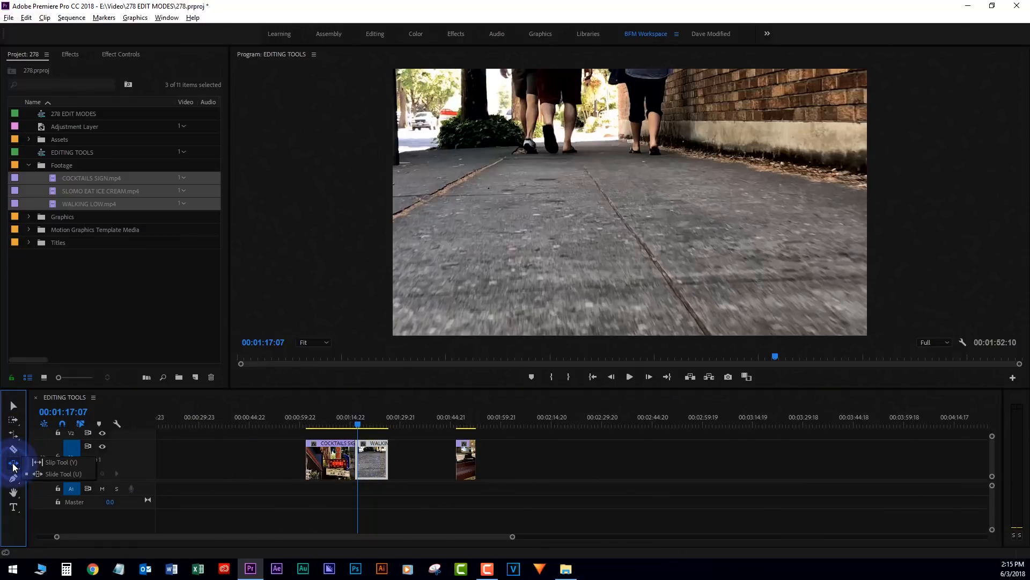
click(53, 471)
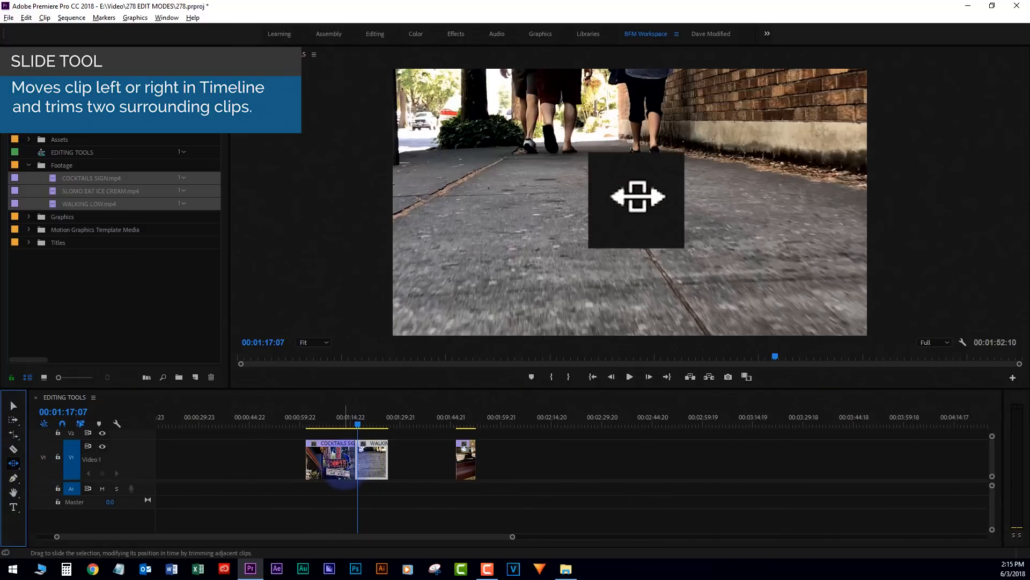
drag(356, 460, 339, 465)
click(332, 420)
key(space)
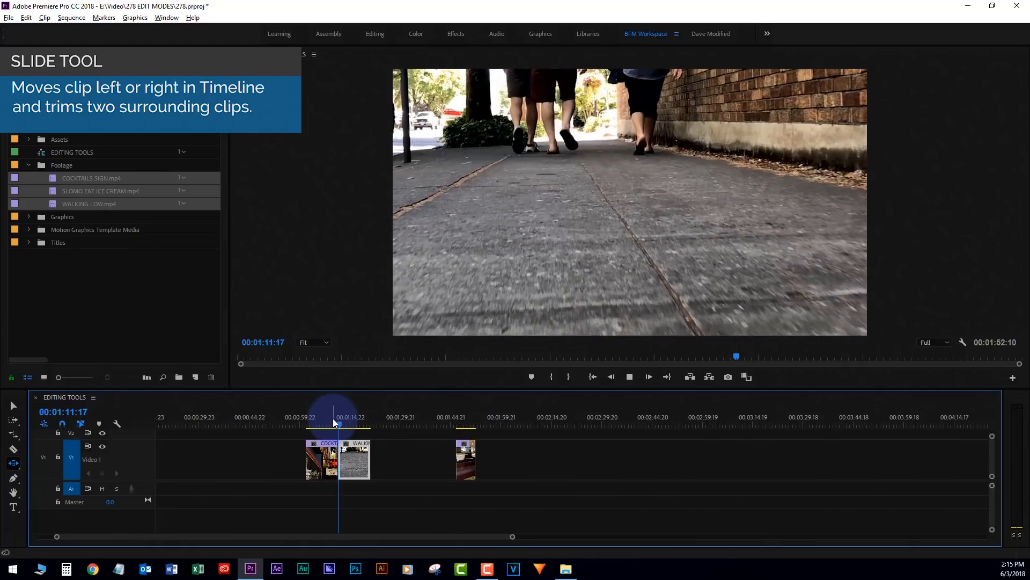
key(ctrl+z)
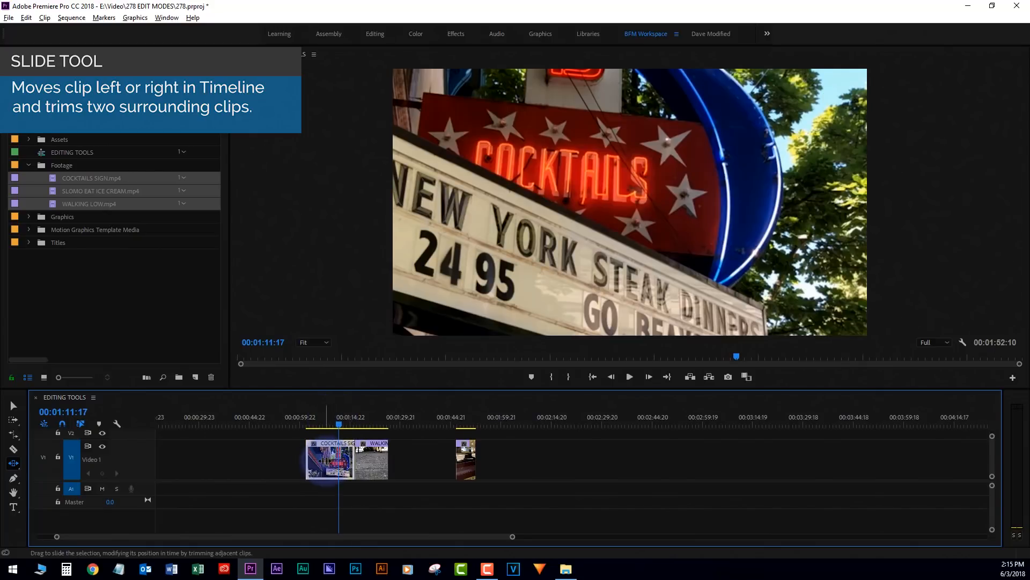
Slide COCKTAILS SIGN earlier, play it from its new start, and undo only that slide, keeping WALKING LOW directly after it
drag(330, 461, 318, 463)
click(291, 424)
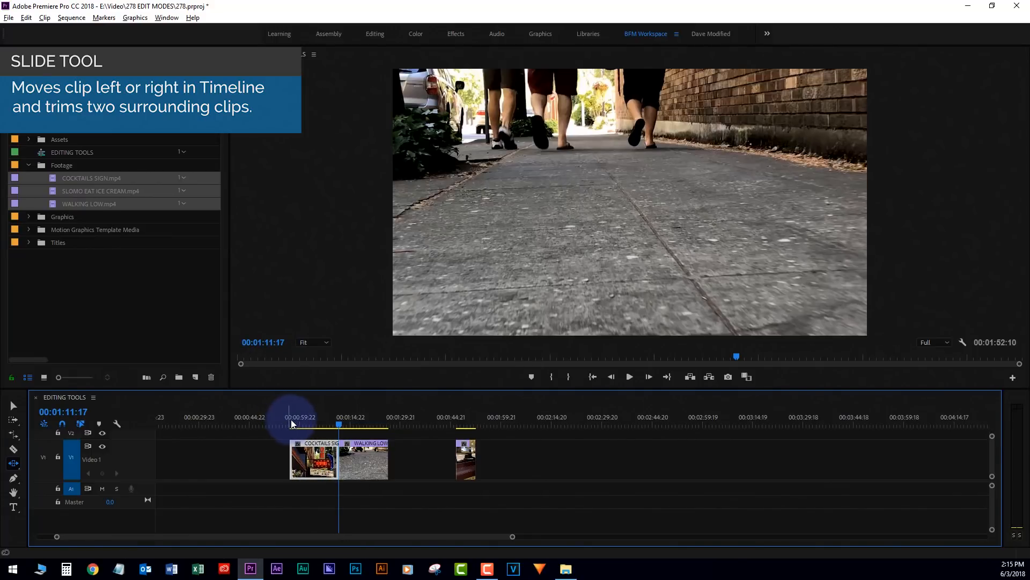
key(space)
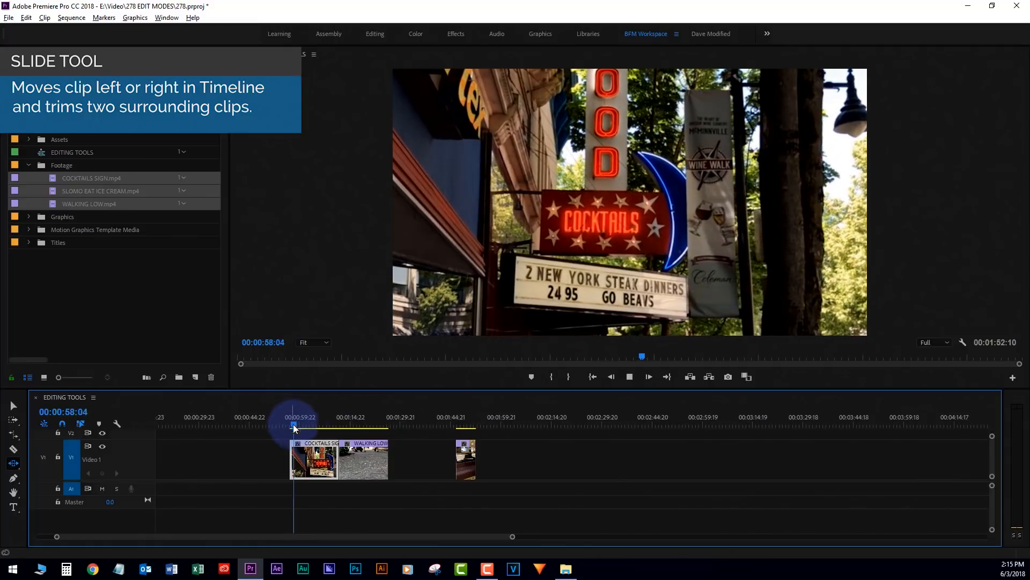
key(space)
key(ctrl+z)
key(ctrl+z)
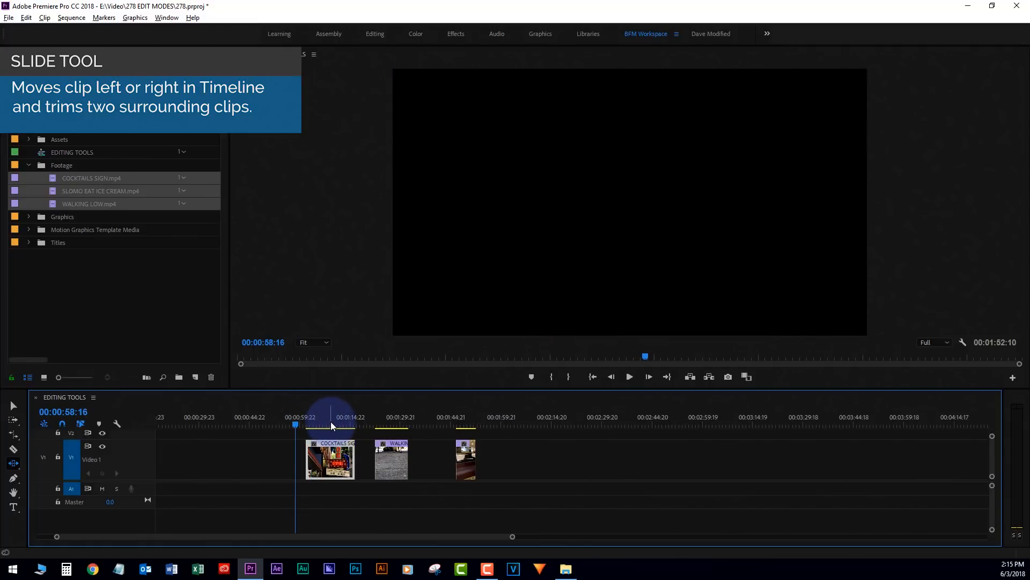
key(ctrl+shift+z)
Slide WALKING LOW slightly earlier into the end of COCKTAILS SIGN and play across the cut to 00:01:16:18
click(371, 424)
drag(371, 463, 373, 462)
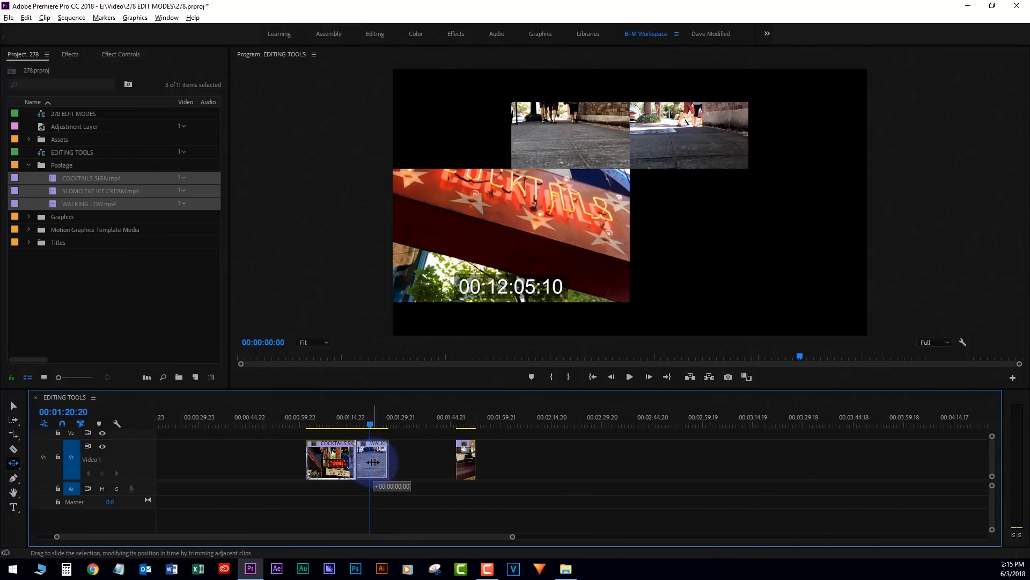
mouse_move(373, 462)
mouse_down()
mouse_move(363, 465)
mouse_move(376, 463)
mouse_up()
mouse_move(374, 463)
mouse_down()
mouse_move(384, 464)
mouse_move(371, 468)
mouse_up()
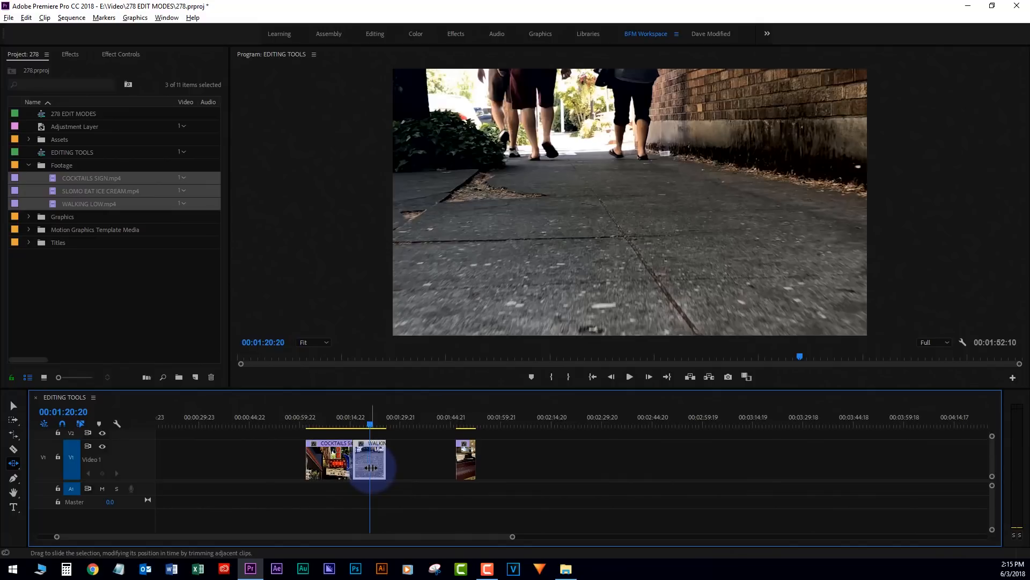
click(340, 422)
key(space)
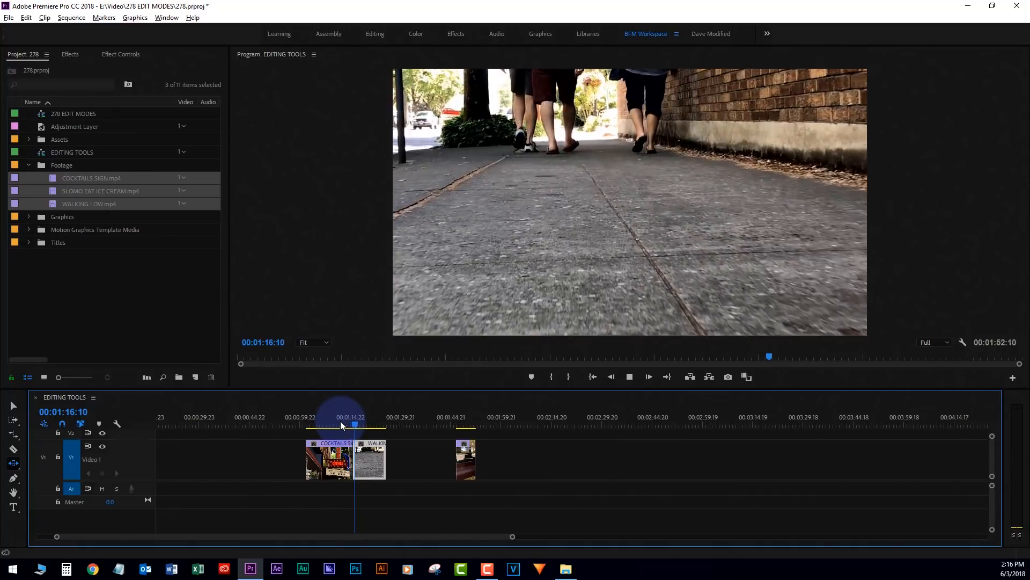
key(space)
click(13, 464)
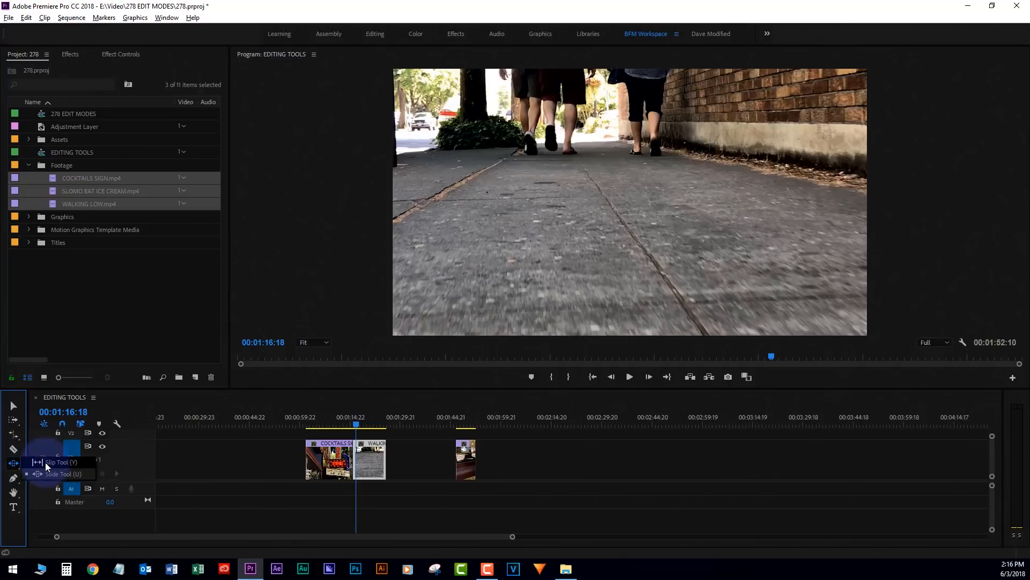
click(16, 437)
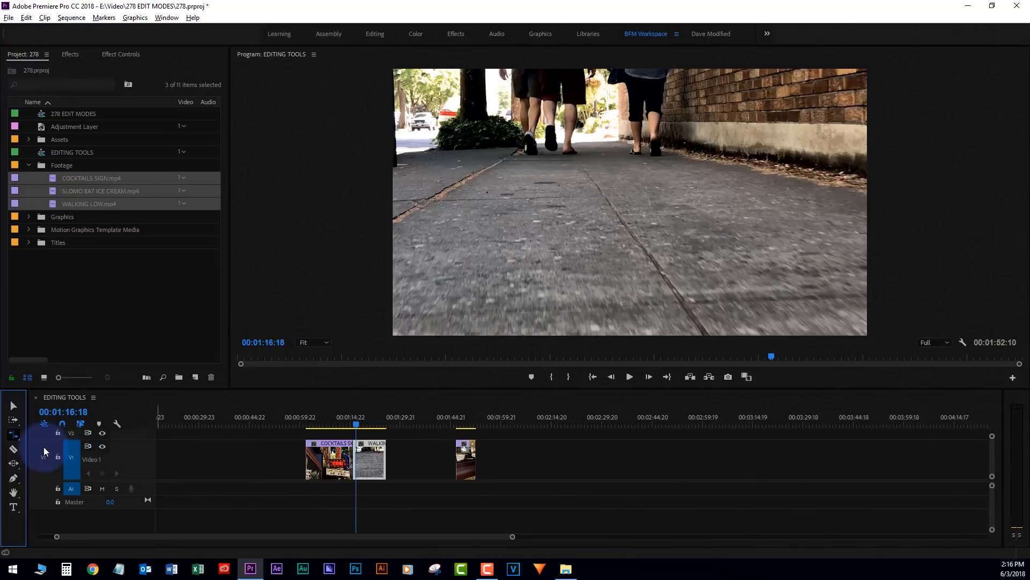
click(11, 436)
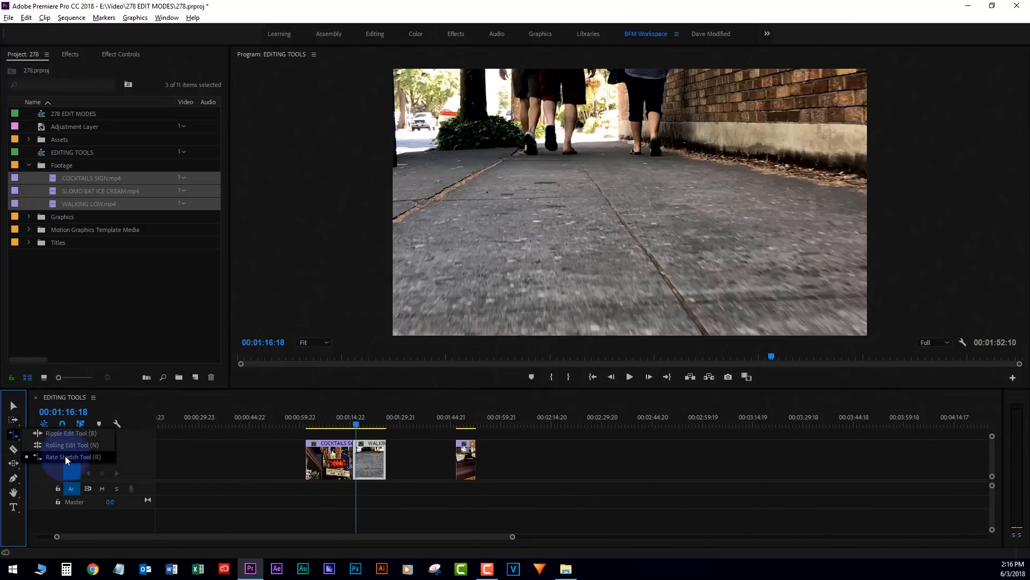
click(65, 433)
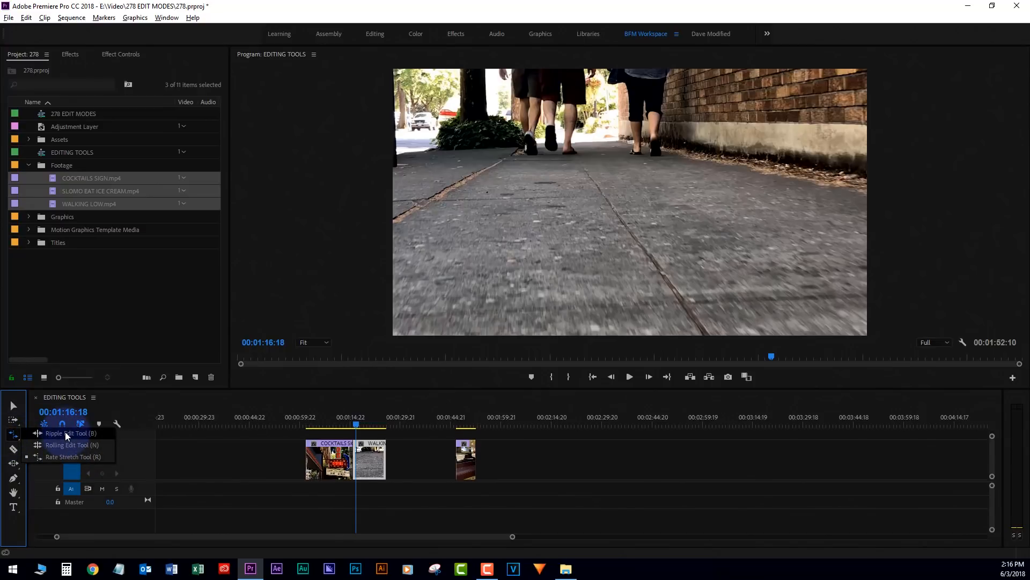
click(10, 434)
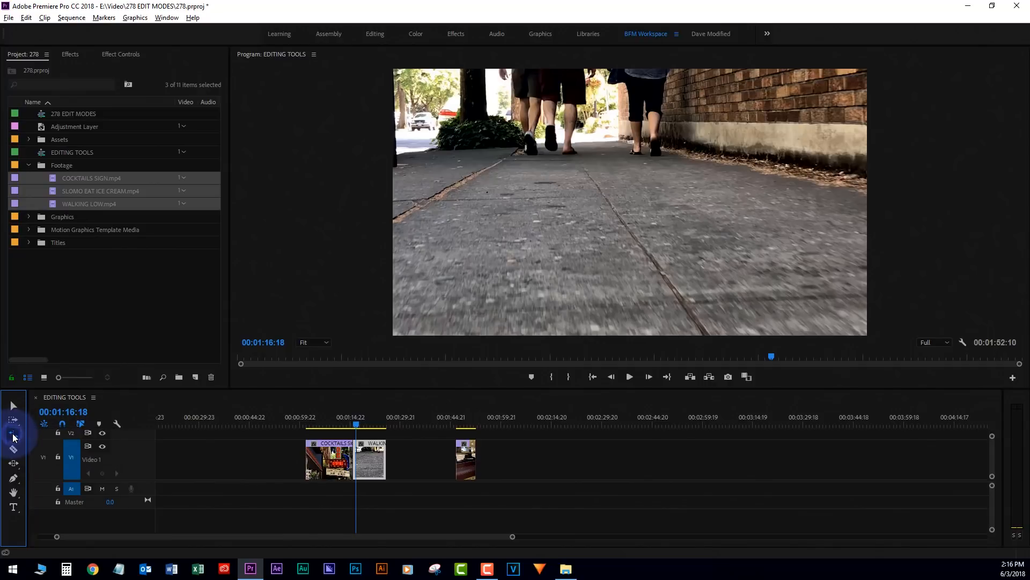
Cut COCKTAILS SIGN near its middle and rate-stretch the end of WALKING LOW outward to about 45% speed
key(c)
click(328, 460)
key(r)
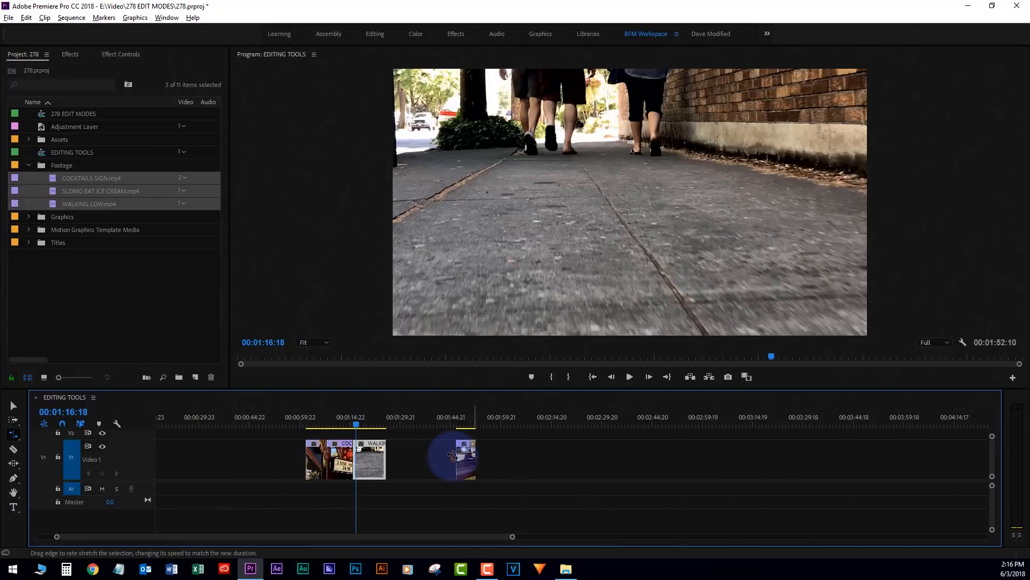
drag(388, 457, 426, 457)
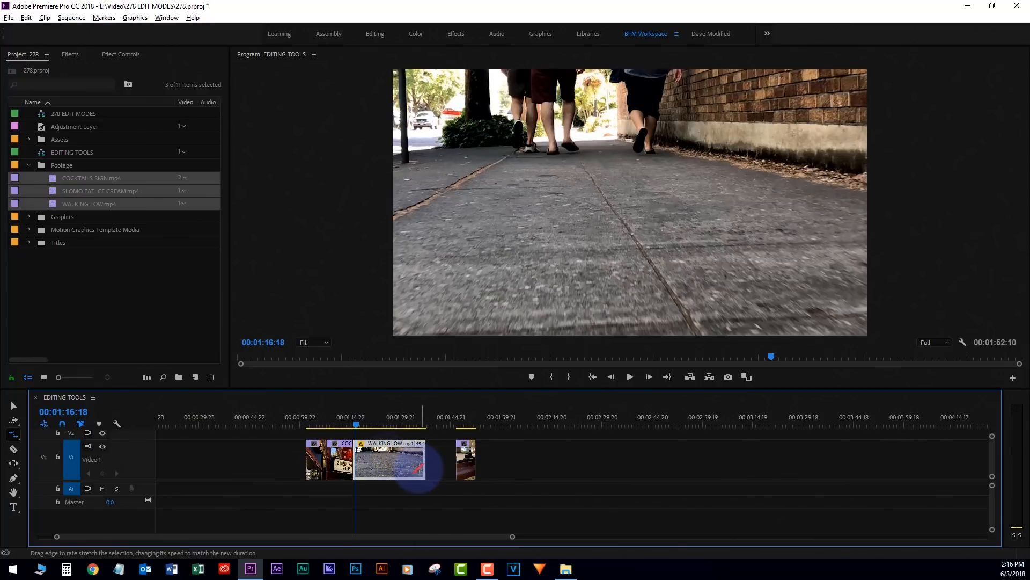
Cut the stretched WALKING LOW near its middle and move the second piece past SLOMO EAT ICE CREAM to end at 00:02:21:04
key(c)
click(386, 459)
key(v)
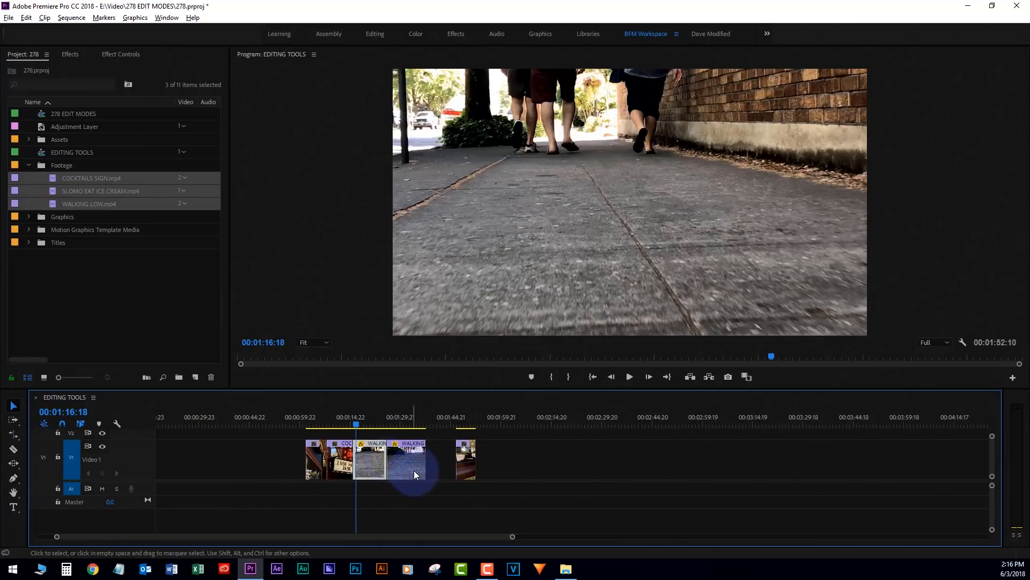
drag(405, 464, 551, 467)
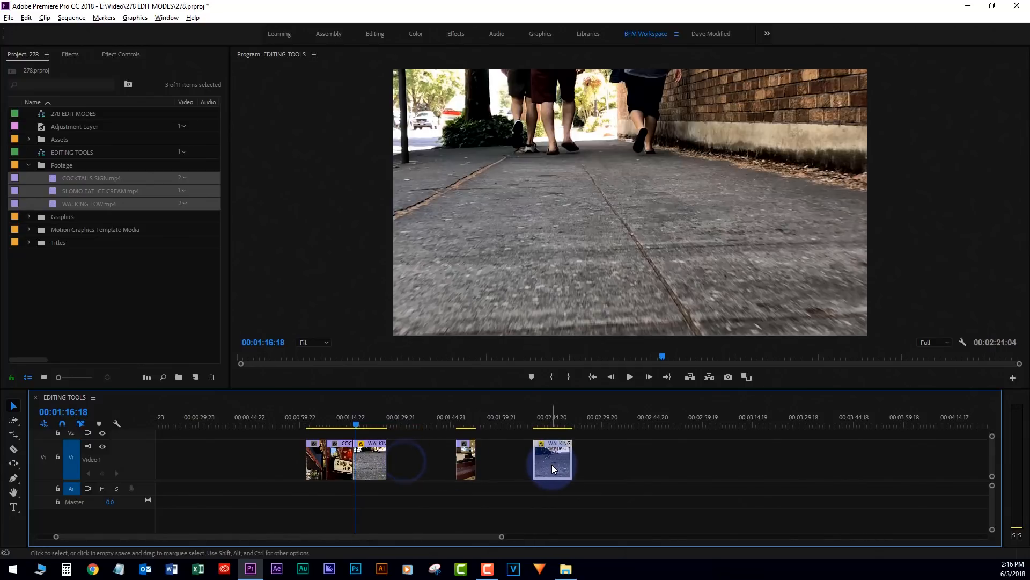